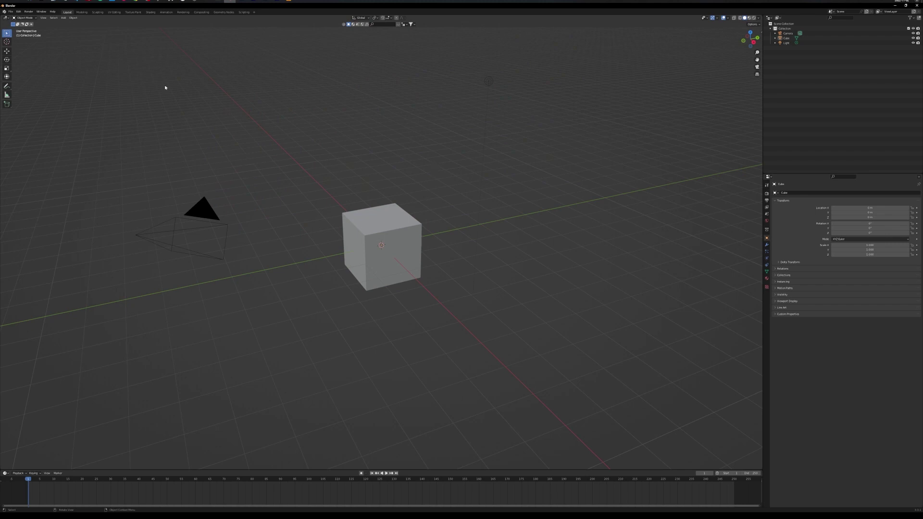
- Click the default cube in the 3D viewport to select it
{"action": "left_click", "coordinate": [406, 260]}
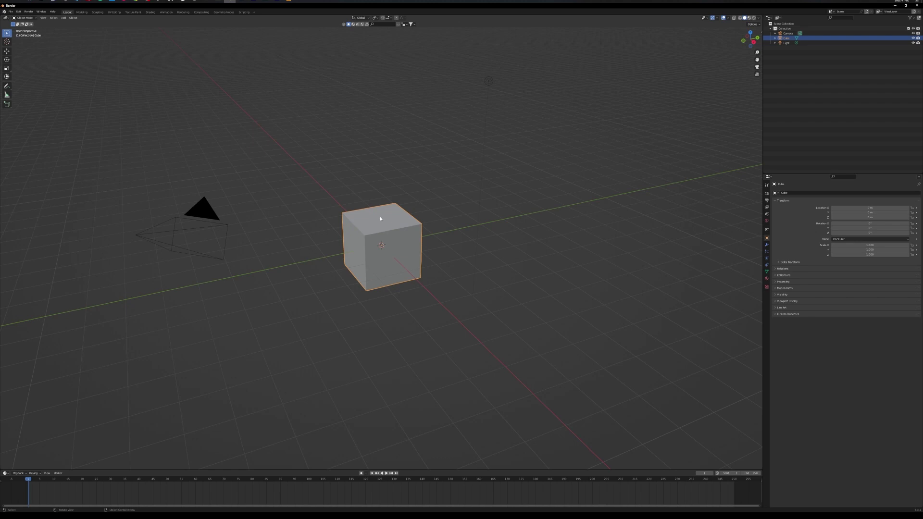
- Delete the default cube and add a Plane mesh at the origin
{"action": "key", "text": "x"}
{"action": "left_click", "coordinate": [425, 210]}
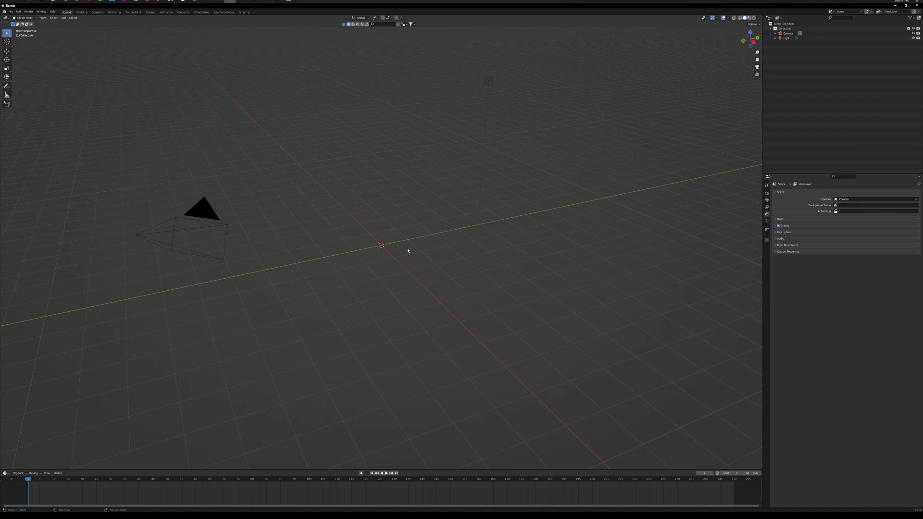
{"action": "key", "text": "shift+a"}
{"action": "mouse_move", "coordinate": [403, 201]}
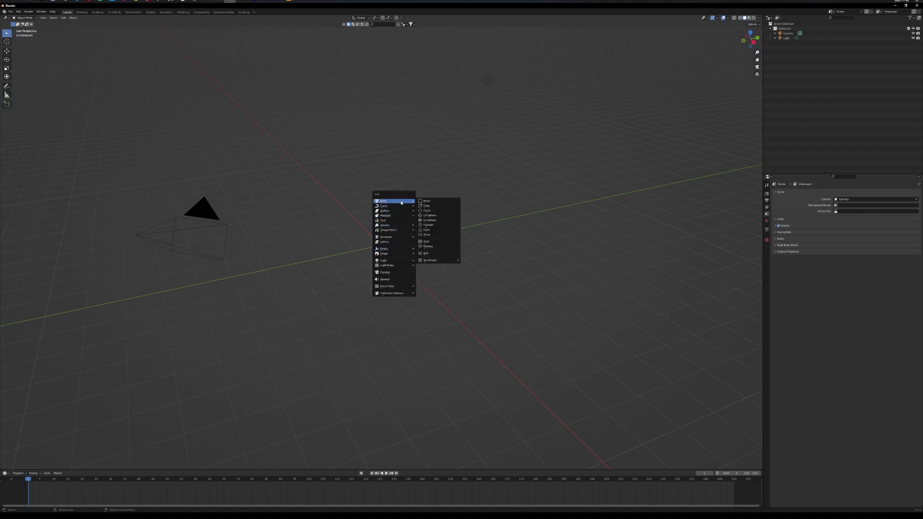
{"action": "key", "text": "shift+a"}
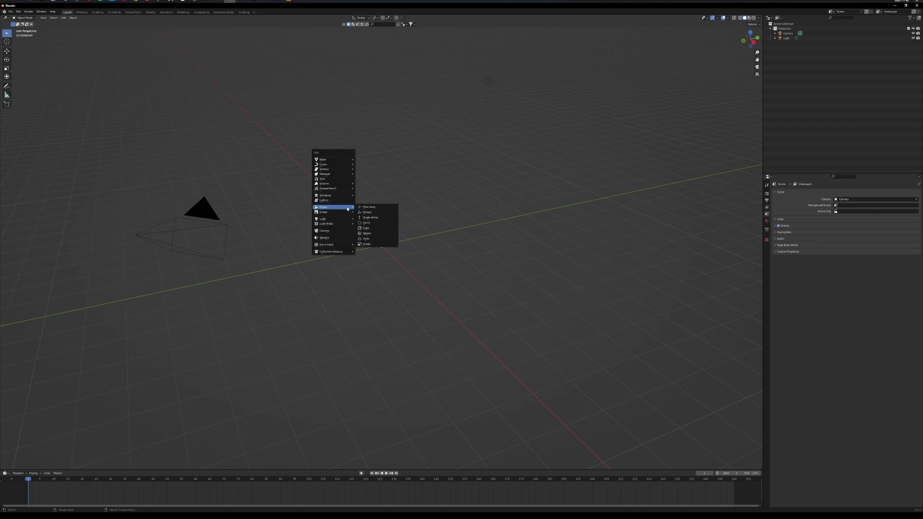
{"action": "mouse_move", "coordinate": [336, 160]}
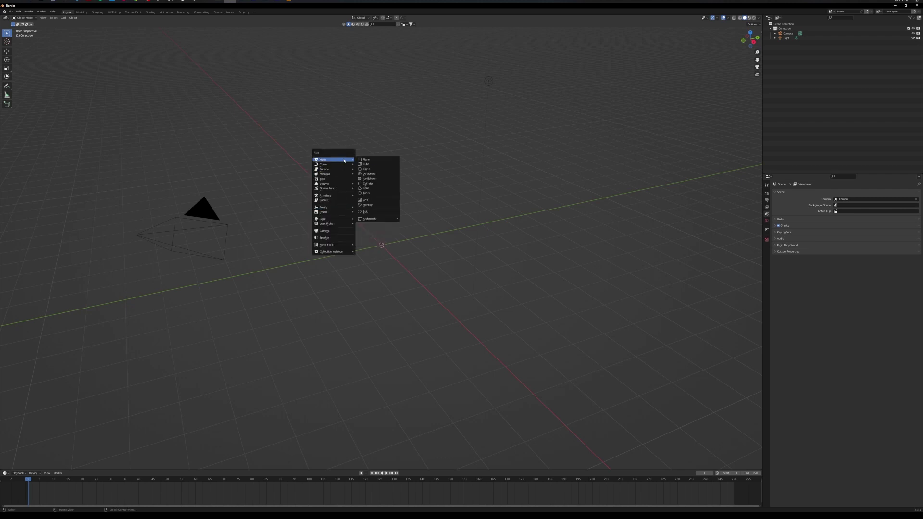
{"action": "left_click", "coordinate": [381, 160]}
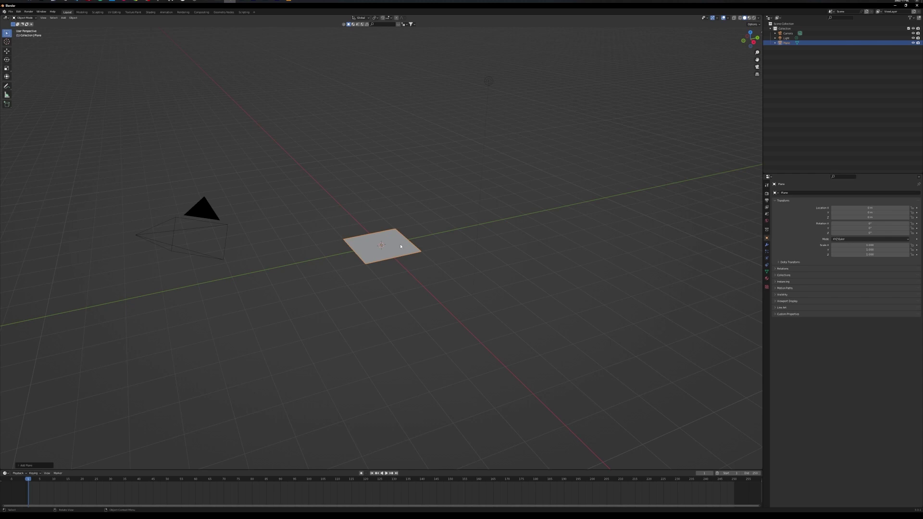
- In Edit Mode, scale the plane up, then scale it by 0.5
{"action": "key", "text": "Tab"}
{"action": "scroll", "coordinate": [404, 255], "scroll_direction": "up", "scroll_amount": 8}
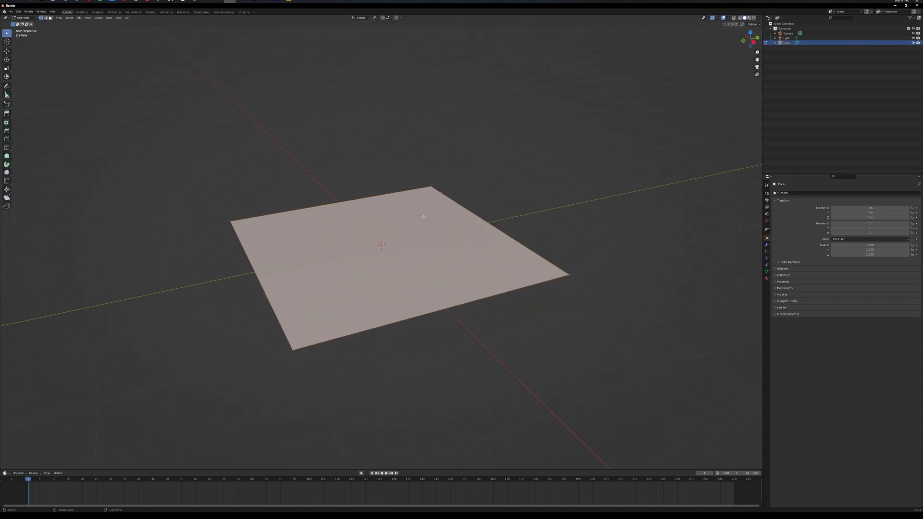
{"action": "scroll", "coordinate": [423, 217], "scroll_direction": "down", "scroll_amount": 6}
{"action": "key", "text": "s"}
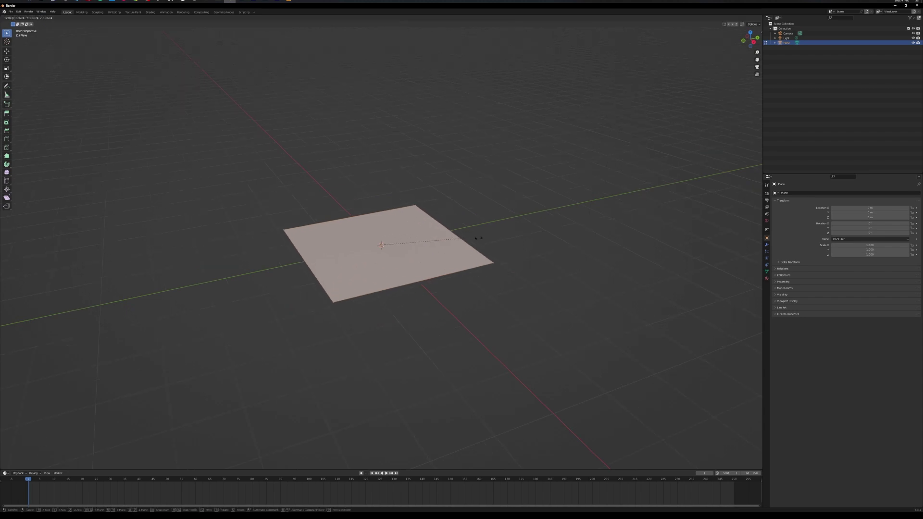
{"action": "left_click", "coordinate": [661, 291]}
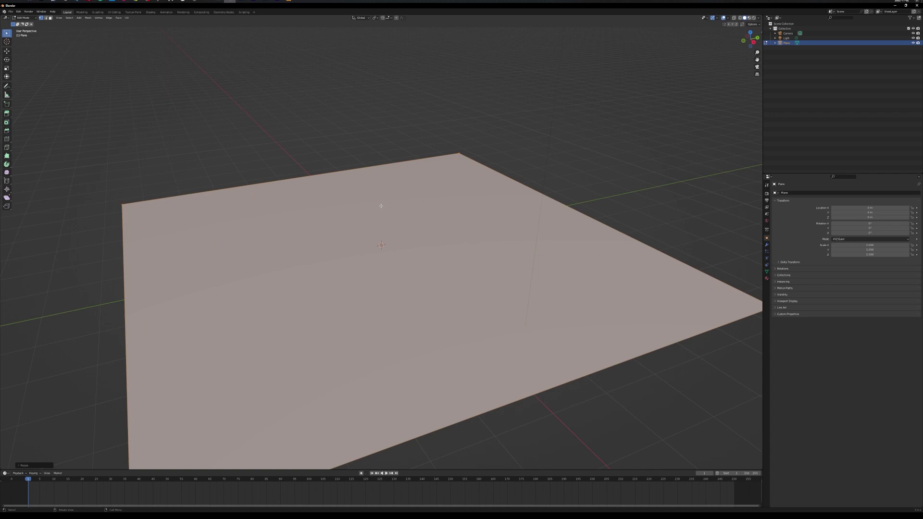
{"action": "key", "text": "s"}
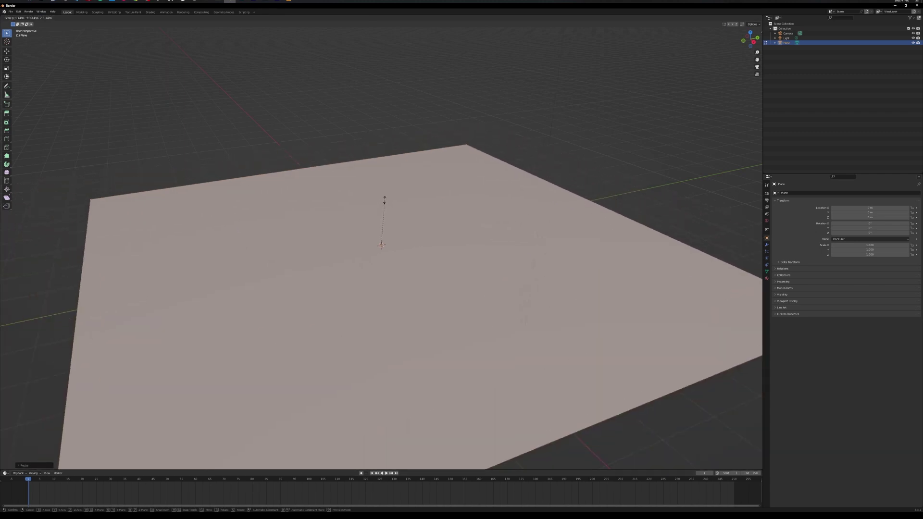
{"action": "left_click", "coordinate": [385, 199]}
{"action": "key", "text": "Tab"}
{"action": "type", "text": "s0.5"}
{"action": "key", "text": "Return"}
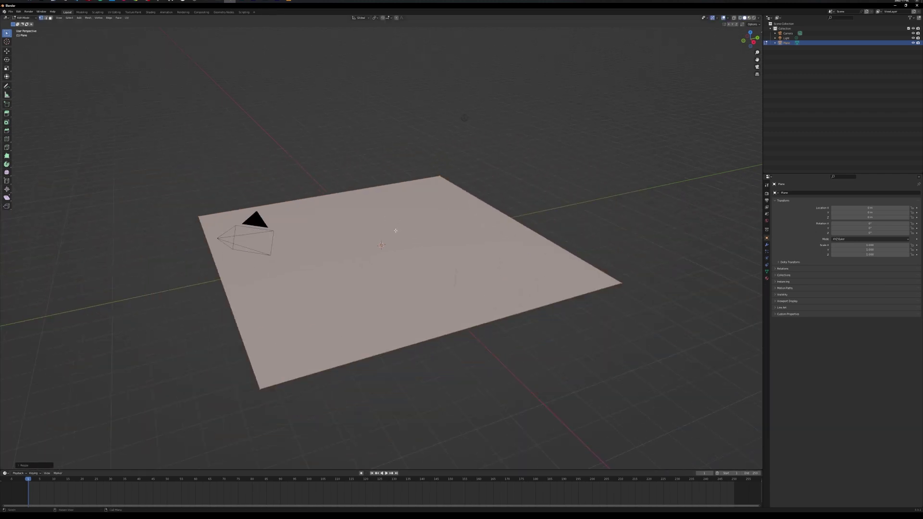
- Subdivide the plane with 20 cuts and return to Object Mode
{"action": "right_click", "coordinate": [394, 230]}
{"action": "left_click", "coordinate": [395, 231]}
{"action": "left_click", "coordinate": [25, 467]}
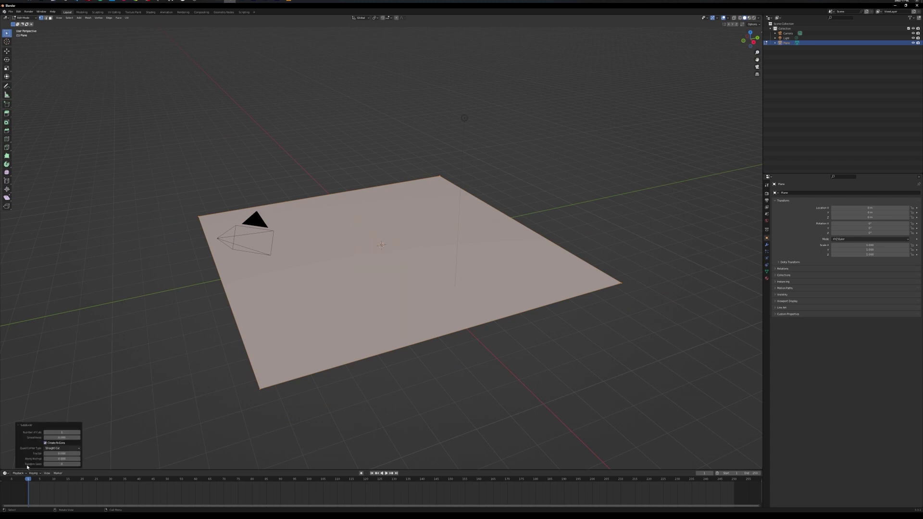
{"action": "left_click", "coordinate": [68, 433]}
{"action": "type", "text": "20"}
{"action": "key", "text": "Return"}
{"action": "key", "text": "Tab"}
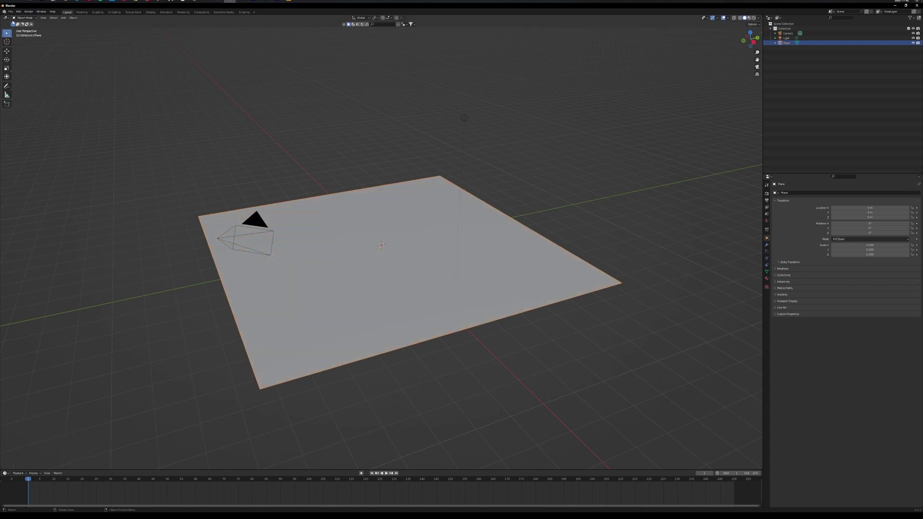
- Add a Displace modifier to the plane from the Modifier Properties tab
{"action": "left_click", "coordinate": [26, 18]}
{"action": "left_click", "coordinate": [767, 245]}
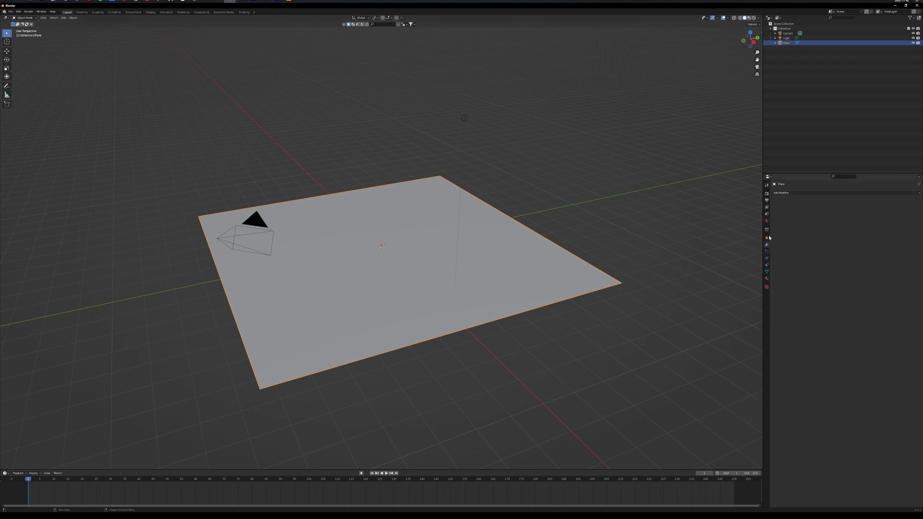
{"action": "left_click", "coordinate": [782, 192]}
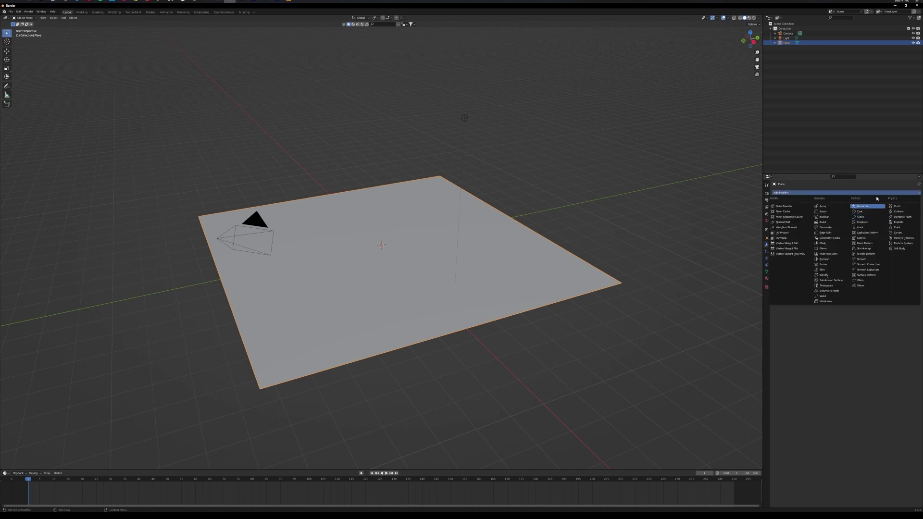
{"action": "left_click", "coordinate": [862, 223]}
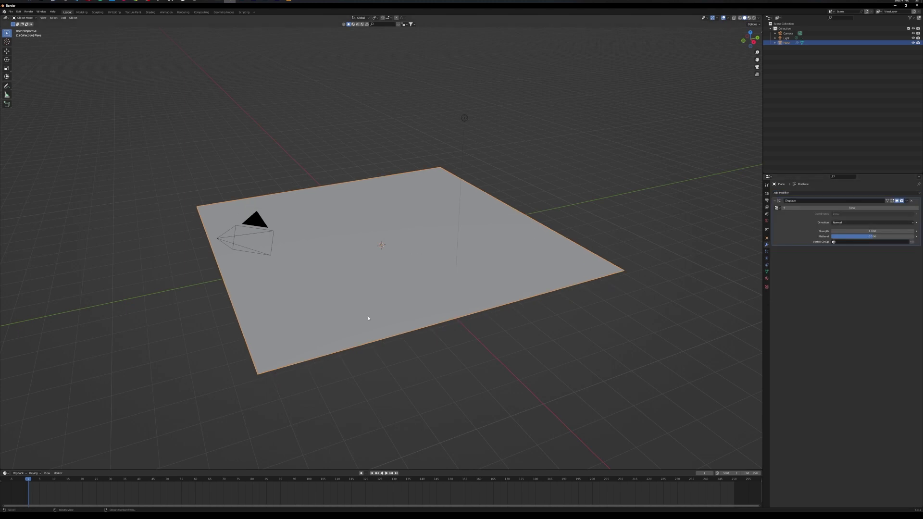
{"action": "middle_click_drag", "start_coordinate": [463, 342], "coordinate": [543, 332]}
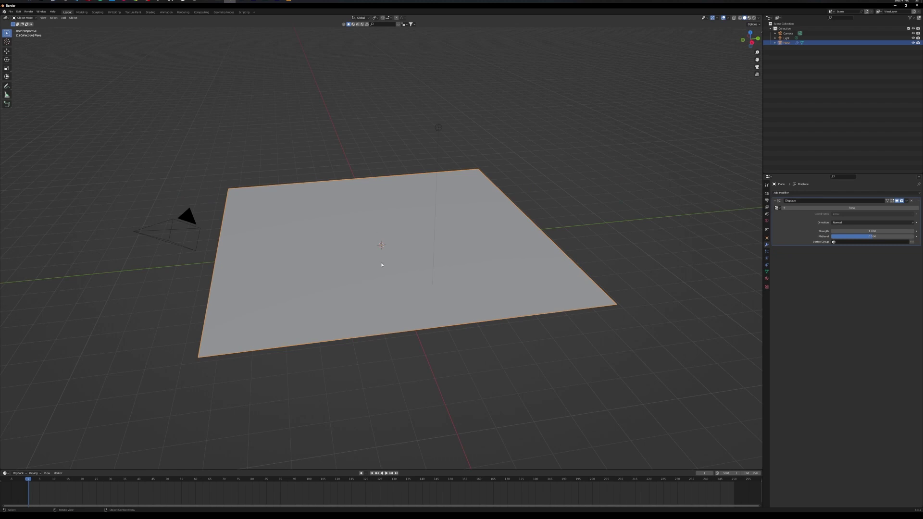
{"action": "left_click", "coordinate": [289, 1]}
- Create a new texture for the Displace modifier and set its type to Clouds
{"action": "left_click", "coordinate": [860, 209]}
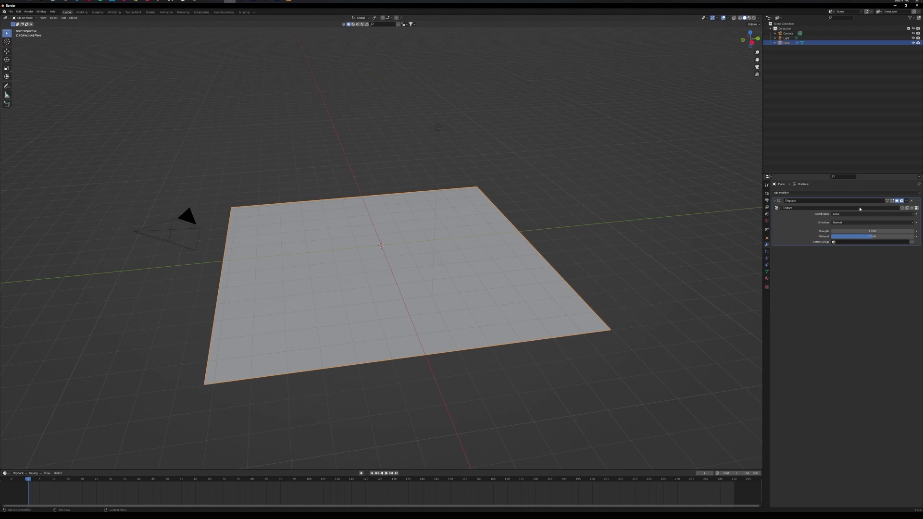
{"action": "left_click", "coordinate": [777, 208]}
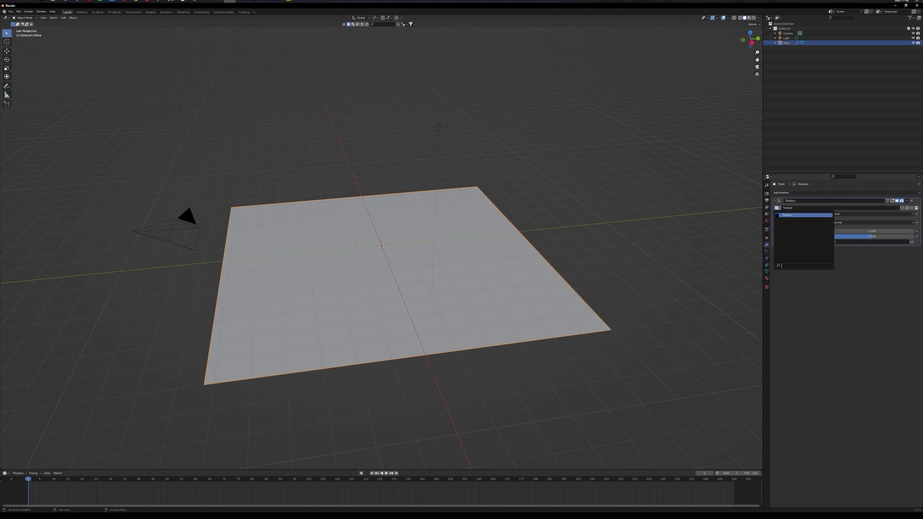
{"action": "left_click", "coordinate": [800, 208]}
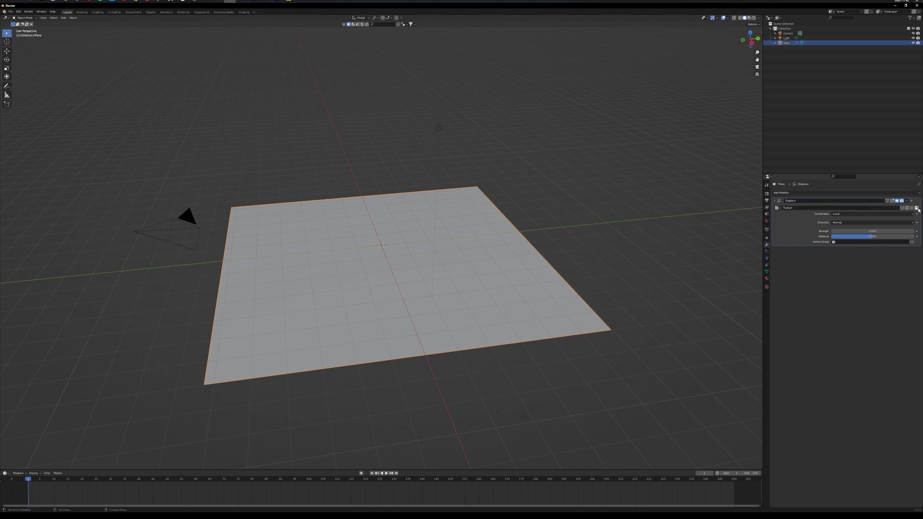
{"action": "left_click", "coordinate": [767, 287]}
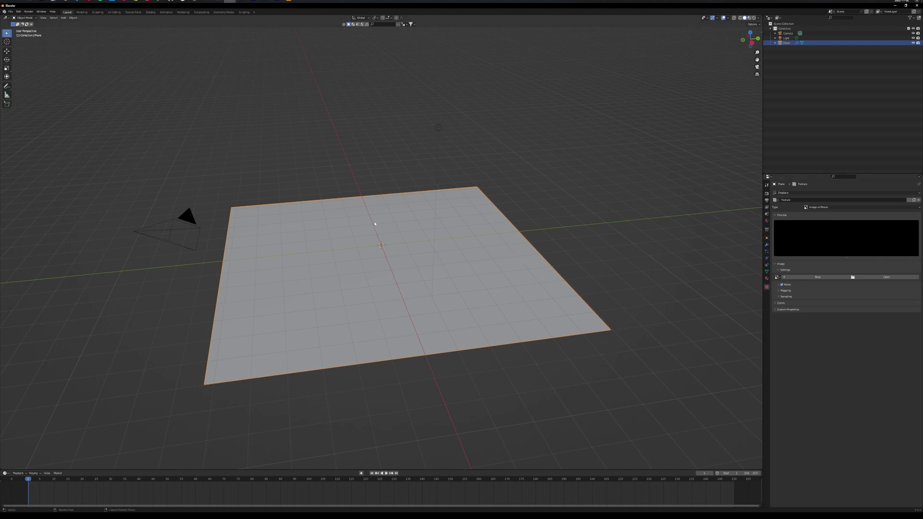
{"action": "left_click", "coordinate": [835, 209]}
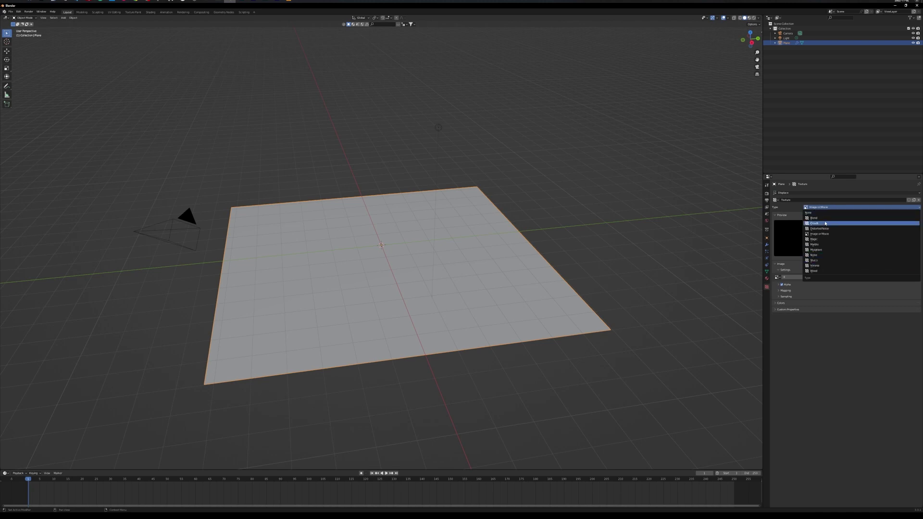
{"action": "left_click", "coordinate": [824, 223]}
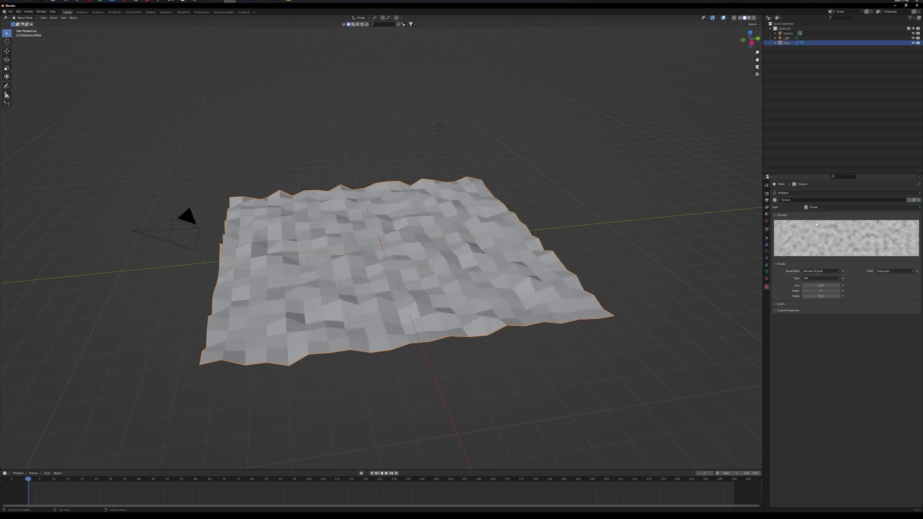
- Turn the Displace modifier's viewport display back on, play the animation, and rewind to frame 1
{"action": "middle_click_drag", "start_coordinate": [362, 394], "coordinate": [399, 361]}
{"action": "mouse_move", "coordinate": [487, 364]}
{"action": "middle_mouse_down"}
{"action": "mouse_move", "coordinate": [471, 350]}
{"action": "mouse_move", "coordinate": [486, 359]}
{"action": "middle_mouse_up"}
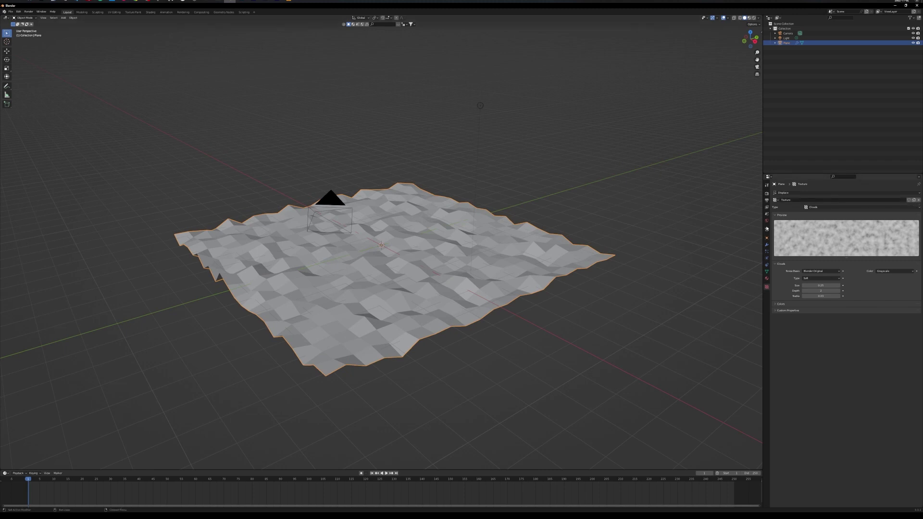
{"action": "left_click", "coordinate": [767, 245]}
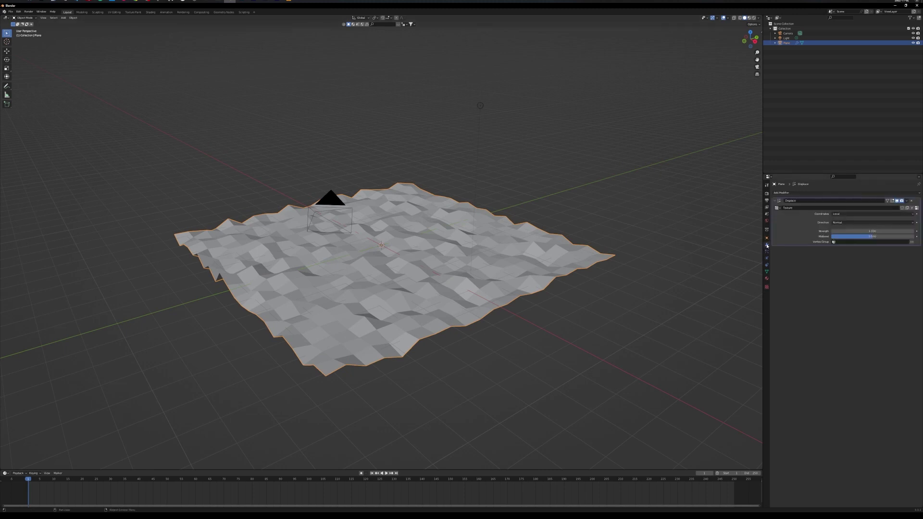
{"action": "left_click", "coordinate": [897, 201]}
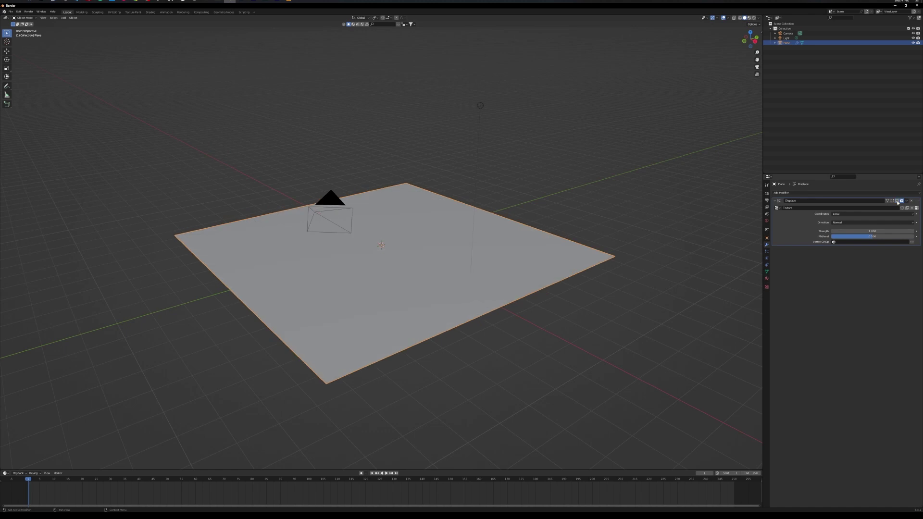
{"action": "left_click", "coordinate": [897, 202]}
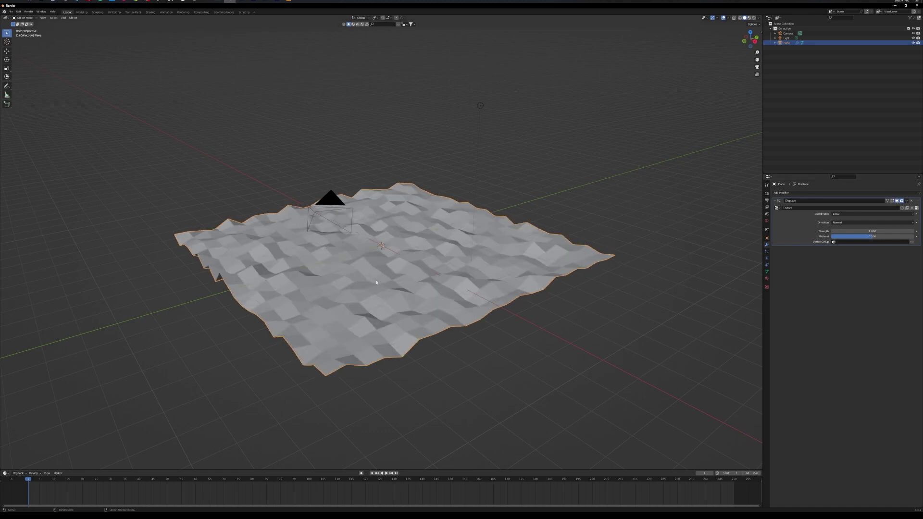
{"action": "key", "text": "space"}
{"action": "key", "text": "space"}
{"action": "left_click_drag", "start_coordinate": [44, 484], "coordinate": [29, 485]}
- Apply Shade Smooth to the displaced plane and orbit to inspect the result
{"action": "right_click", "coordinate": [414, 261]}
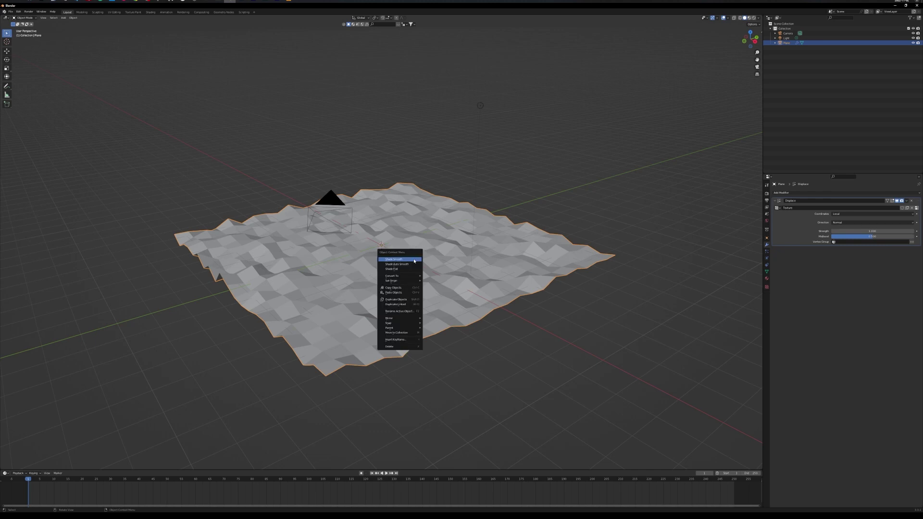
{"action": "left_click", "coordinate": [414, 260]}
{"action": "middle_click_drag", "start_coordinate": [434, 351], "coordinate": [480, 378]}
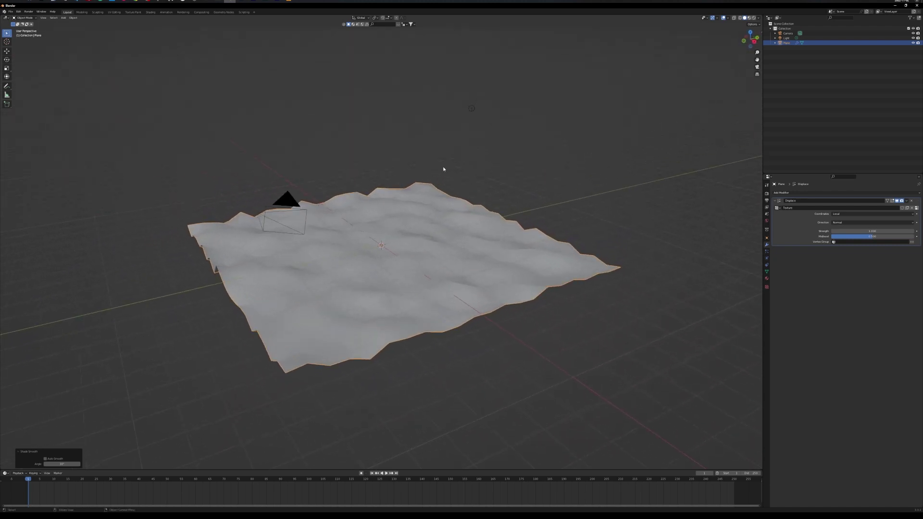
{"action": "scroll", "coordinate": [332, 261], "scroll_direction": "up", "scroll_amount": 4}
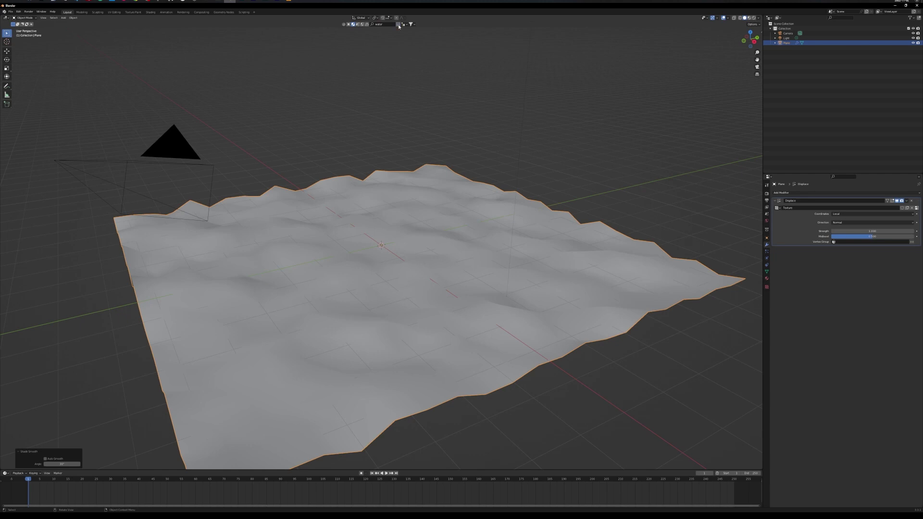
- Drag the BlenderKit Water Lily Leaves material onto the plane and switch to Material Preview shading
{"action": "left_click", "coordinate": [398, 24]}
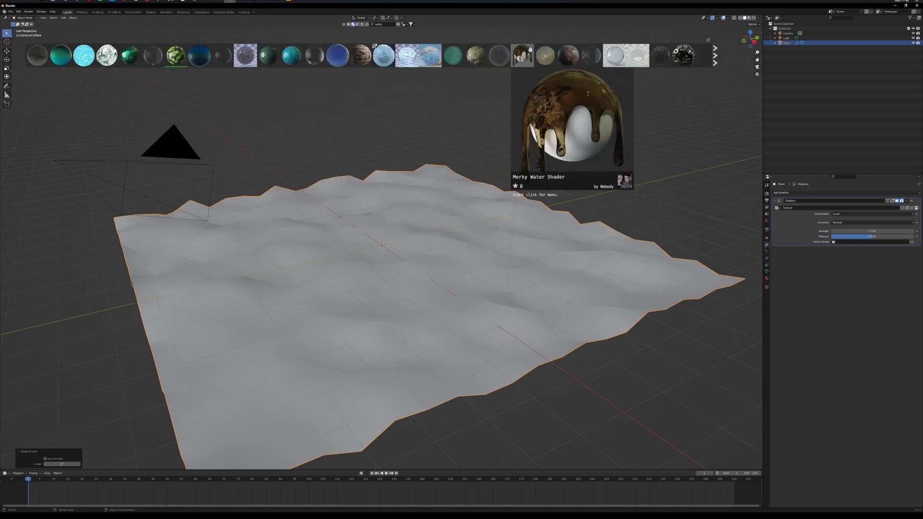
{"action": "mouse_move", "coordinate": [635, 47]}
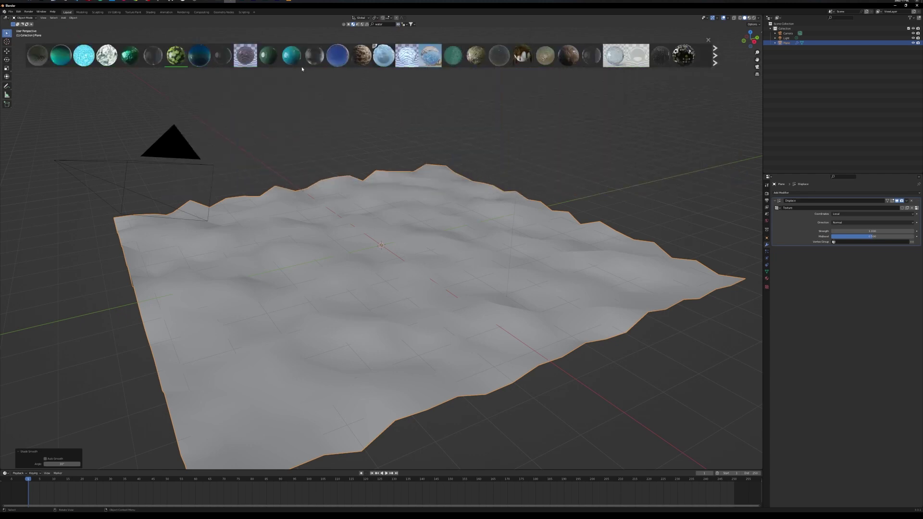
{"action": "mouse_move", "coordinate": [222, 57]}
{"action": "mouse_move", "coordinate": [179, 55]}
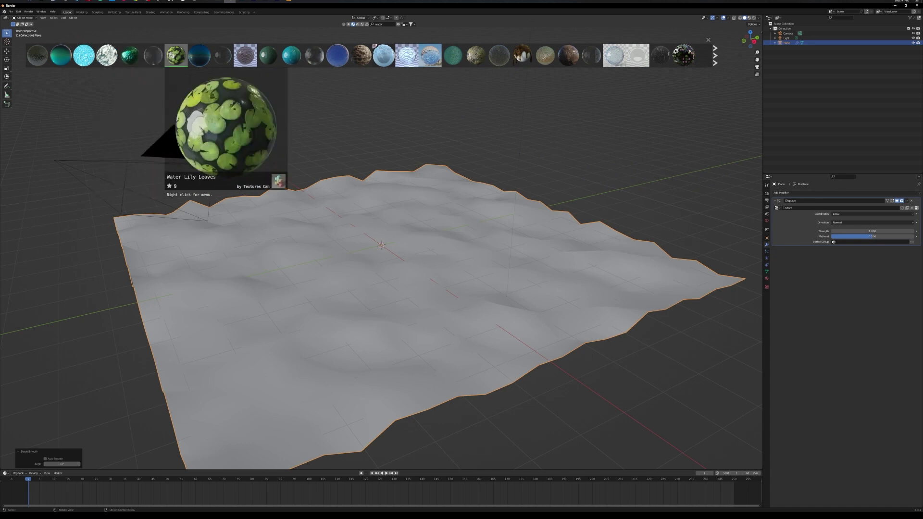
{"action": "left_click_drag", "start_coordinate": [172, 55], "coordinate": [336, 298]}
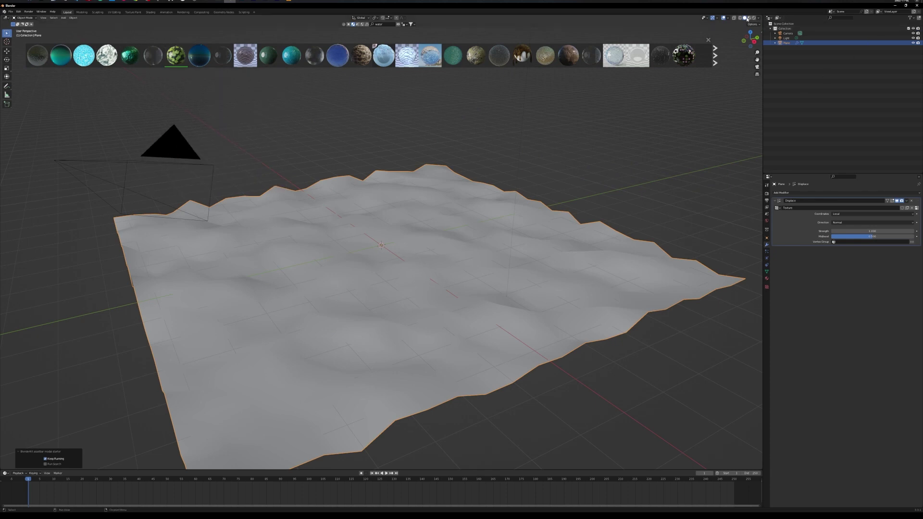
{"action": "left_click", "coordinate": [749, 18]}
{"action": "middle_click_drag", "start_coordinate": [530, 260], "coordinate": [490, 285]}
{"action": "scroll", "coordinate": [501, 287], "scroll_direction": "down", "scroll_amount": 3}
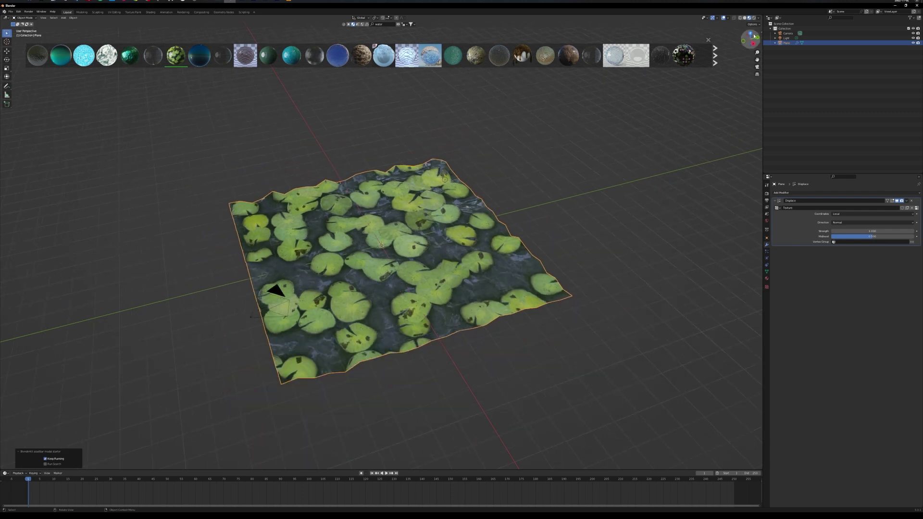
- Drag the 3D viewport's top-right corner leftward to create a second side-by-side viewport
{"action": "left_click_drag", "start_coordinate": [762, 17], "coordinate": [488, 24]}
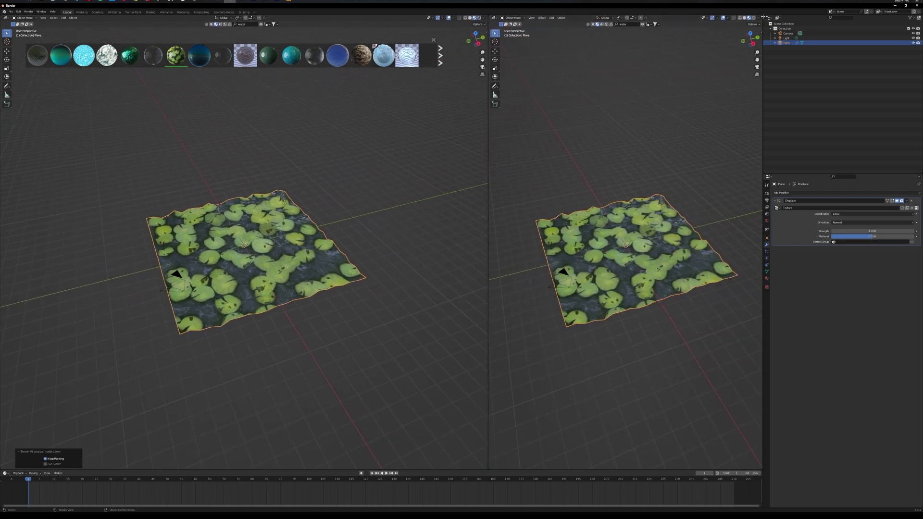
- Turn the right viewport into the Shader Editor and bring the Mapping node into view
{"action": "left_click", "coordinate": [494, 18]}
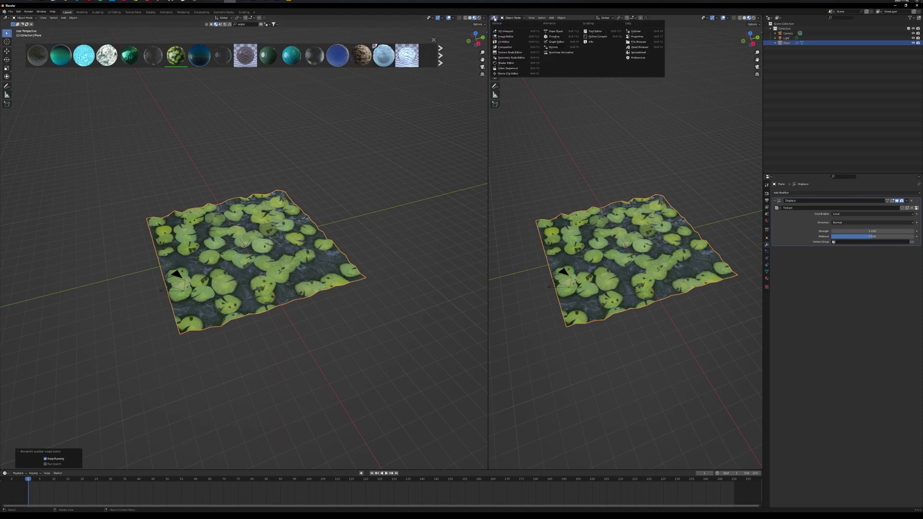
{"action": "left_click", "coordinate": [516, 63]}
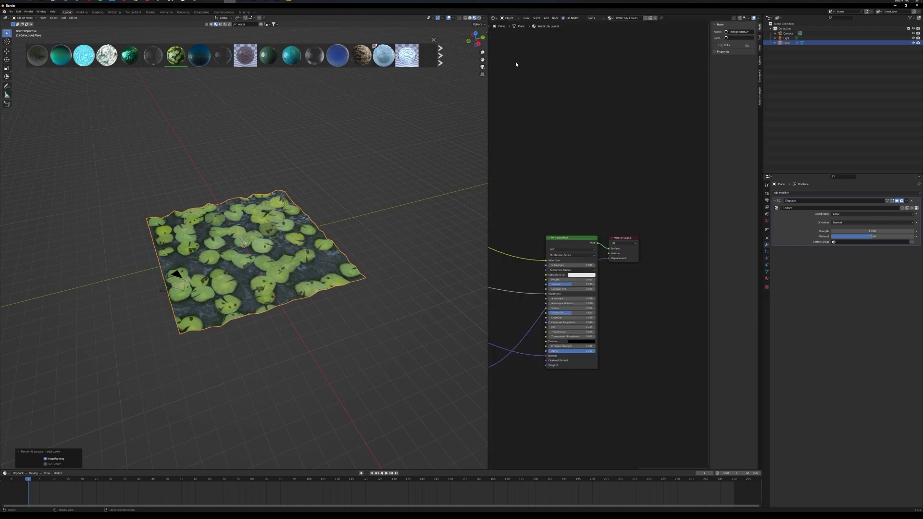
{"action": "middle_click_drag", "start_coordinate": [549, 194], "coordinate": [591, 168]}
{"action": "scroll", "coordinate": [622, 265], "scroll_direction": "up", "scroll_amount": 3}
{"action": "scroll", "coordinate": [621, 265], "scroll_direction": "up", "scroll_amount": 1}
- Set the Mapping node's Scale X, Y and Z to 5 so the lily pads tile smaller
{"action": "left_click", "coordinate": [639, 289]}
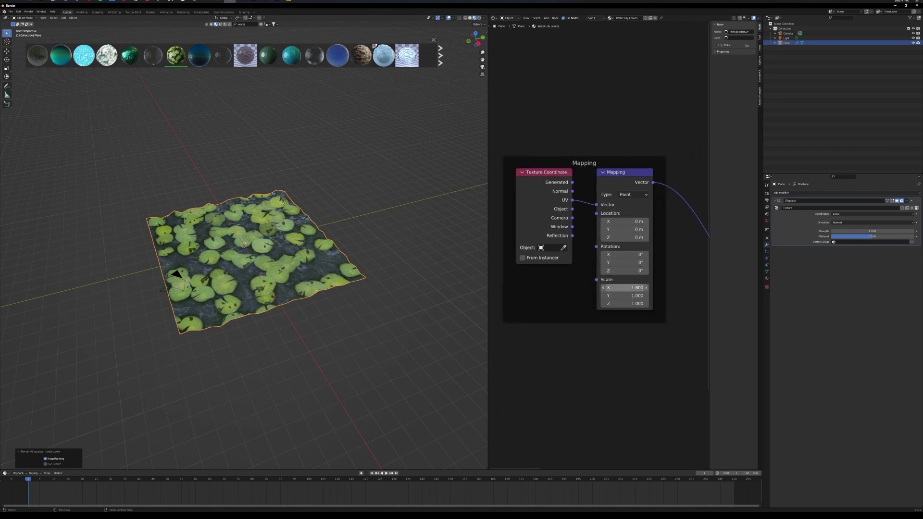
{"action": "left_click_drag", "start_coordinate": [621, 288], "coordinate": [620, 304]}
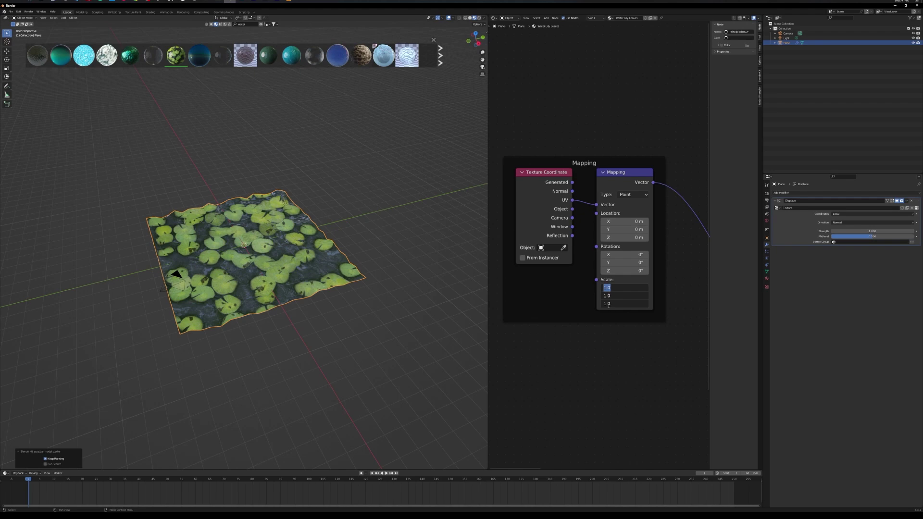
{"action": "type", "text": "5"}
{"action": "key", "text": "Return"}
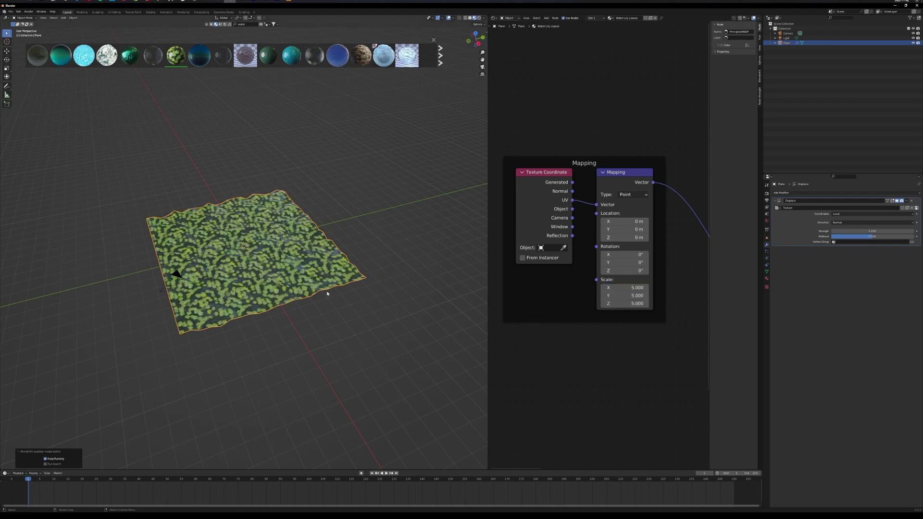
{"action": "scroll", "coordinate": [322, 295], "scroll_direction": "up", "scroll_amount": 5}
{"action": "scroll", "coordinate": [317, 296], "scroll_direction": "down", "scroll_amount": 4}
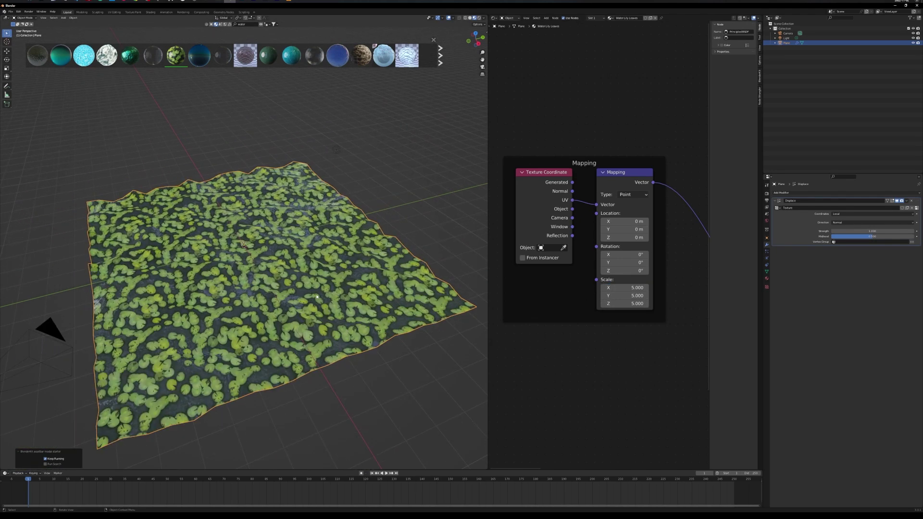
{"action": "middle_click_drag", "start_coordinate": [316, 297], "coordinate": [321, 324]}
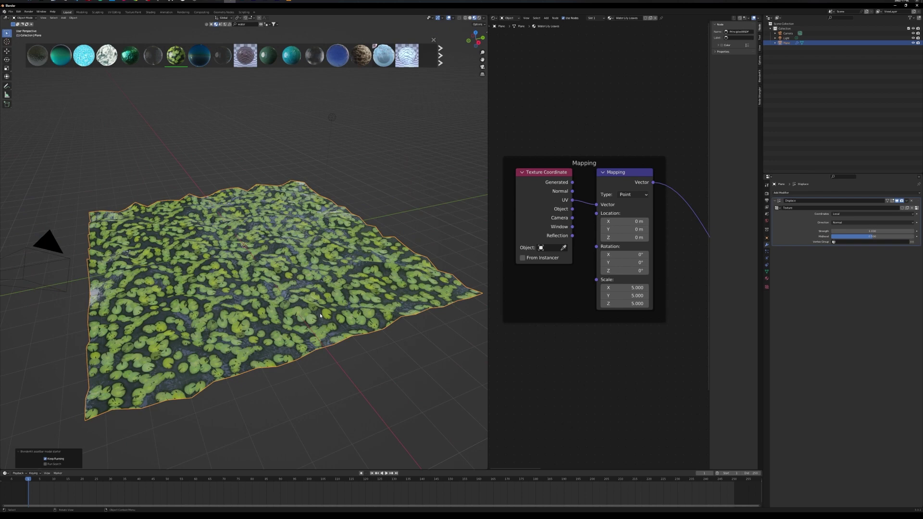
{"action": "key", "text": "Tab"}
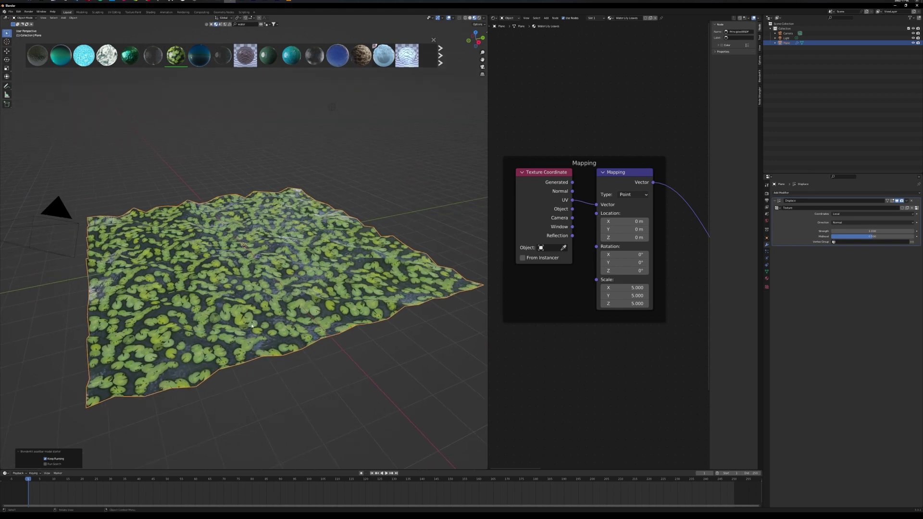
{"action": "key", "text": "Tab"}
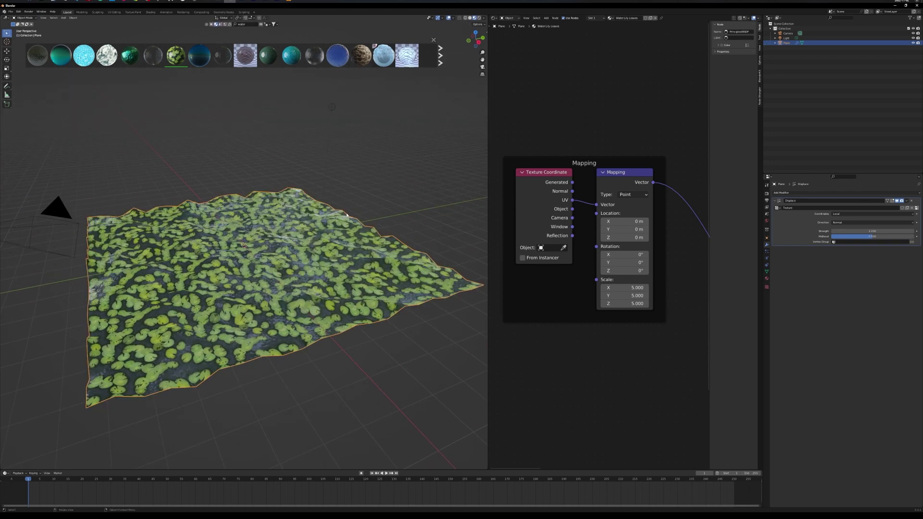
- Check the plane's displaced geometry in solid and wireframe shading from a low side view
{"action": "left_click", "coordinate": [470, 18]}
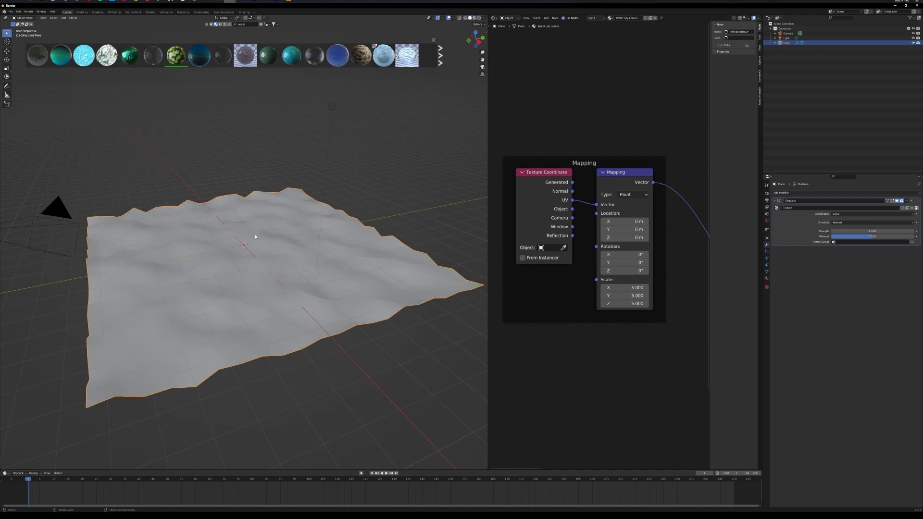
{"action": "mouse_move", "coordinate": [255, 235]}
{"action": "middle_mouse_down"}
{"action": "mouse_move", "coordinate": [273, 342]}
{"action": "mouse_move", "coordinate": [265, 332]}
{"action": "middle_mouse_up"}
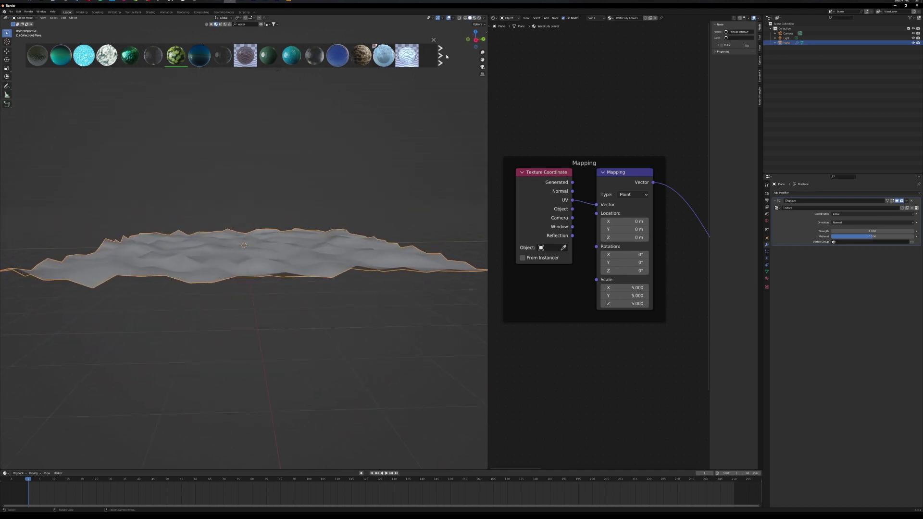
{"action": "left_click", "coordinate": [465, 18]}
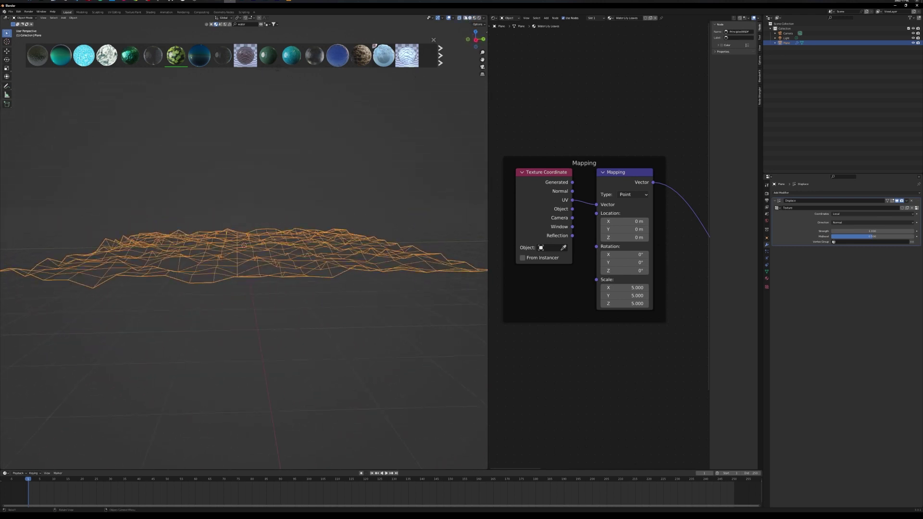
{"action": "left_click", "coordinate": [470, 17]}
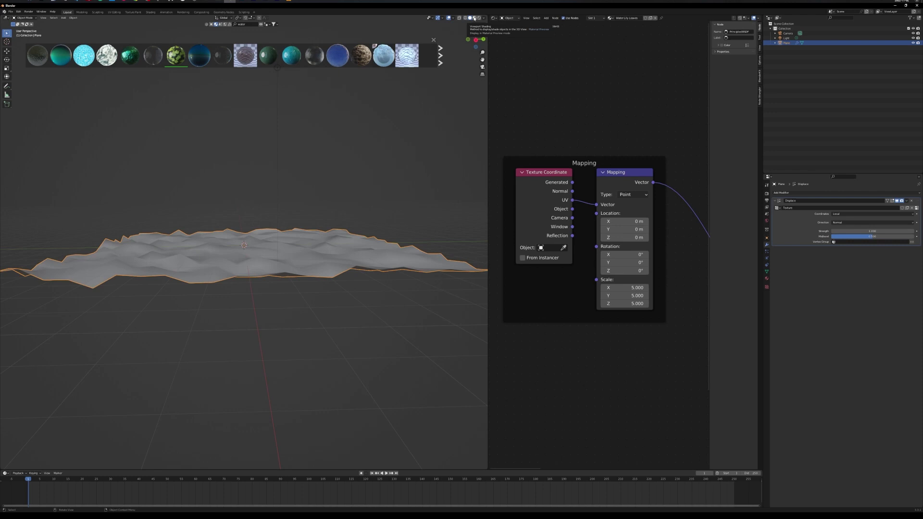
- Preview the lily-pad water in material preview and rendered shading from oblique, edge-on and top views
{"action": "left_click", "coordinate": [474, 18]}
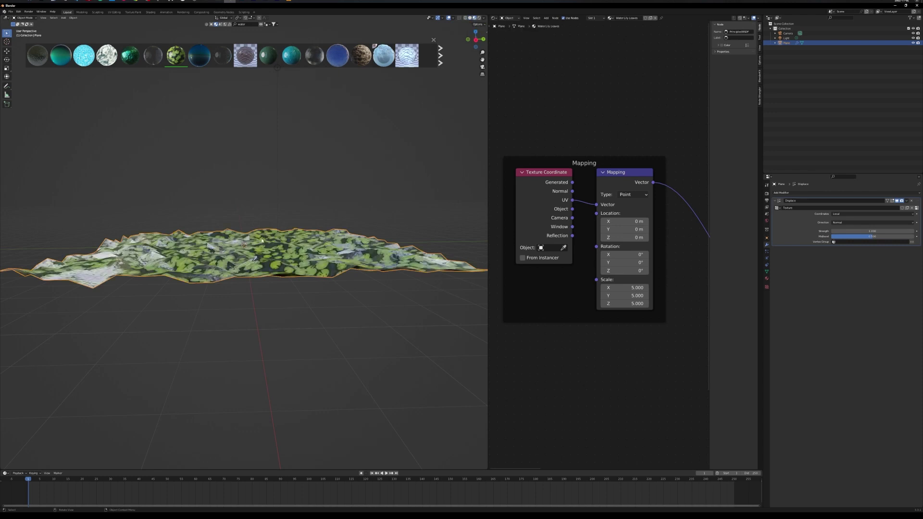
{"action": "middle_click_drag", "start_coordinate": [243, 206], "coordinate": [259, 219]}
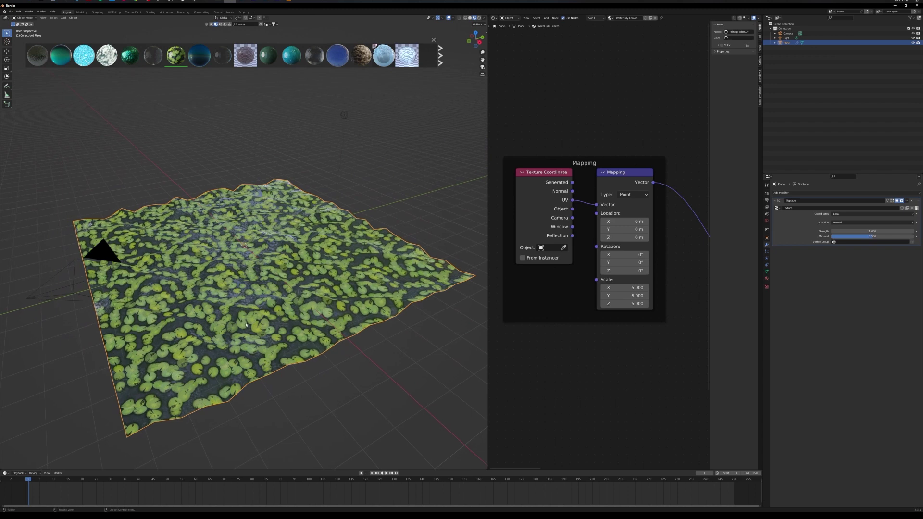
{"action": "scroll", "coordinate": [246, 326], "scroll_direction": "up", "scroll_amount": 3}
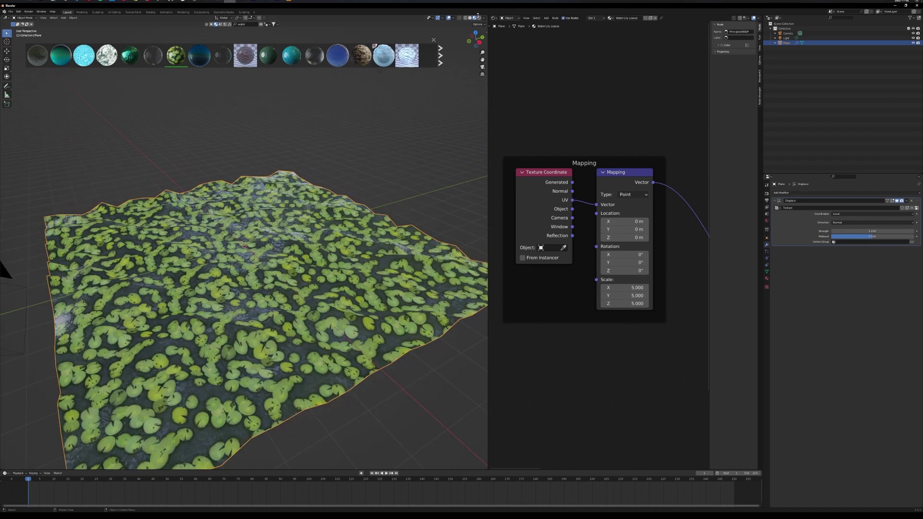
{"action": "left_click", "coordinate": [479, 17]}
{"action": "middle_click_drag", "start_coordinate": [247, 366], "coordinate": [182, 278]}
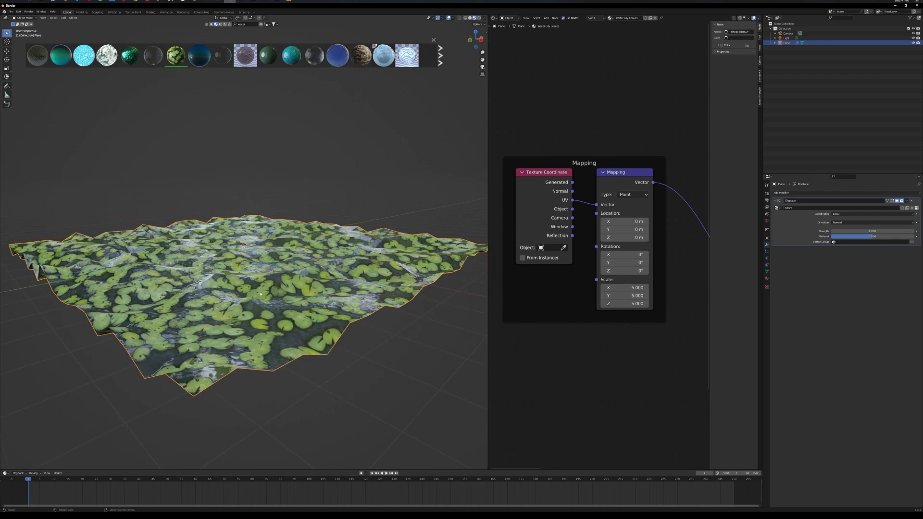
{"action": "middle_click_drag", "start_coordinate": [346, 358], "coordinate": [346, 310]}
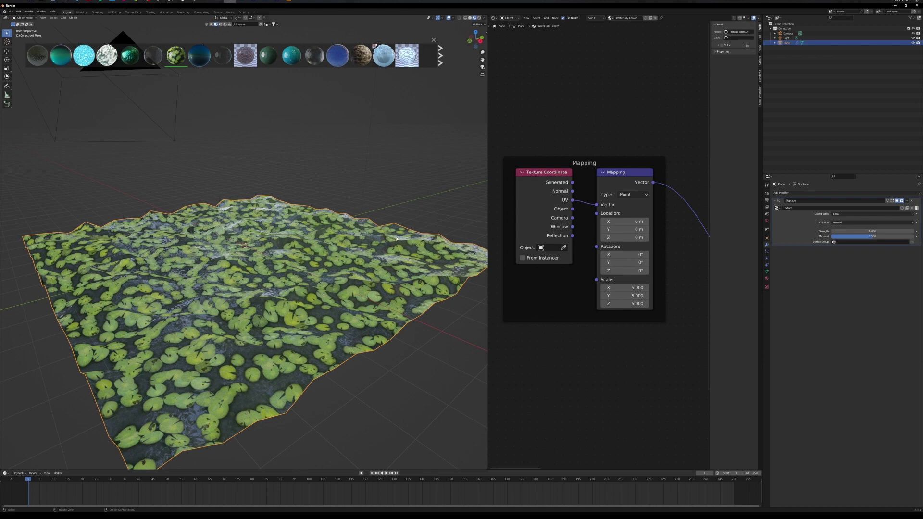
- Increase the Clouds texture Size to 0.37 in the Texture properties
{"action": "left_click", "coordinate": [767, 288]}
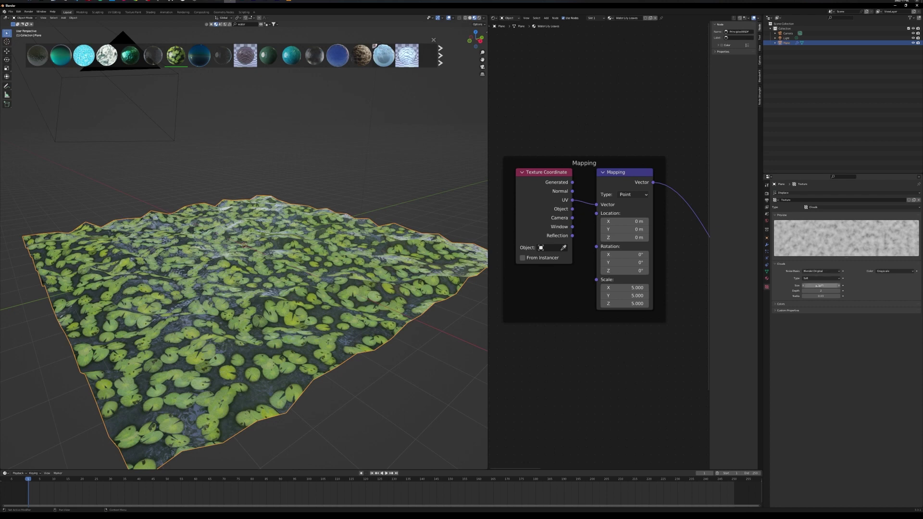
{"action": "left_click_drag", "start_coordinate": [821, 285], "coordinate": [866, 283]}
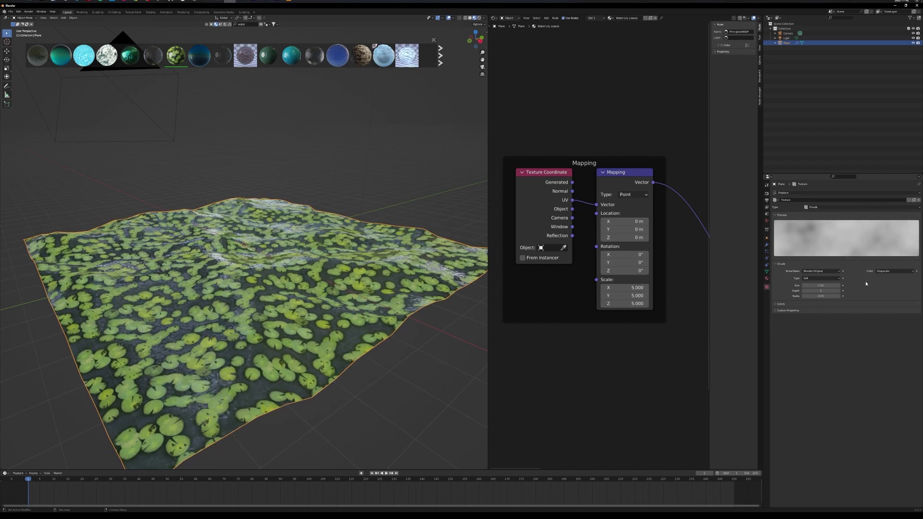
- Set the Displace modifier Strength to 0.1 and view the plane edge-on
{"action": "left_click", "coordinate": [767, 245]}
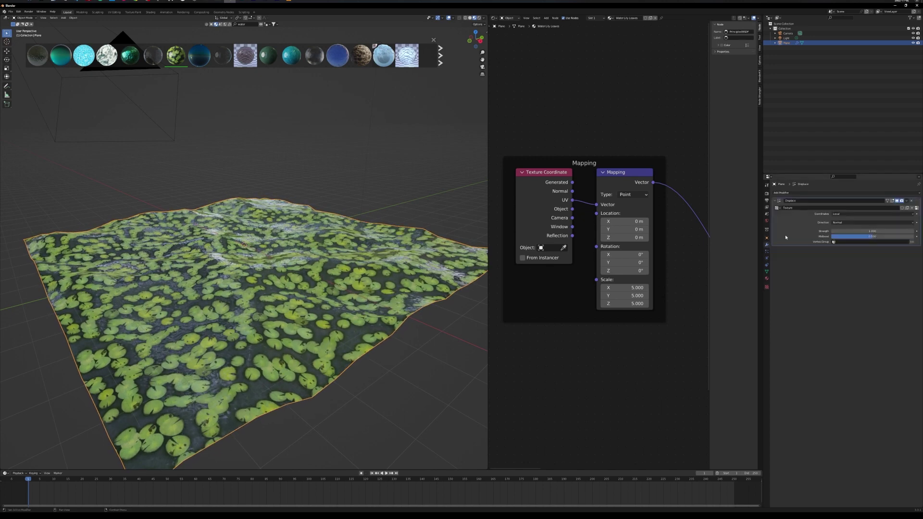
{"action": "left_click", "coordinate": [877, 231]}
{"action": "type", "text": "0.1"}
{"action": "key", "text": "Return"}
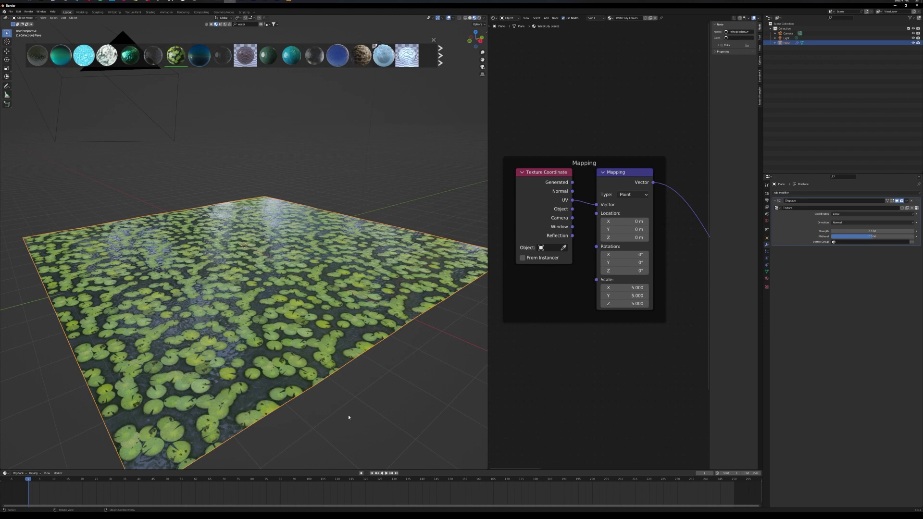
{"action": "mouse_move", "coordinate": [349, 418]}
{"action": "middle_mouse_down"}
{"action": "mouse_move", "coordinate": [350, 405]}
{"action": "mouse_move", "coordinate": [342, 415]}
{"action": "middle_mouse_up"}
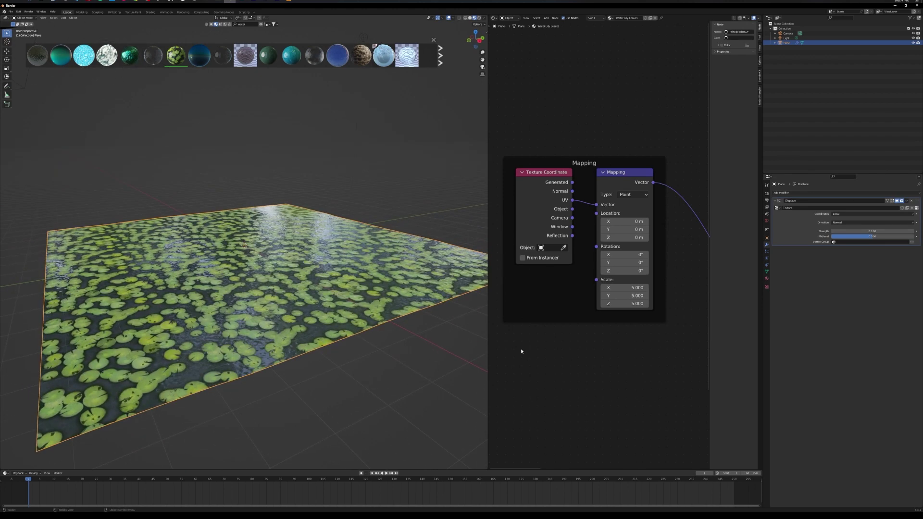
- Raise the Displace Strength to 0.5 and view the waves from a low angle
{"action": "left_click", "coordinate": [884, 229]}
{"action": "type", "text": "0.5"}
{"action": "key", "text": "Return"}
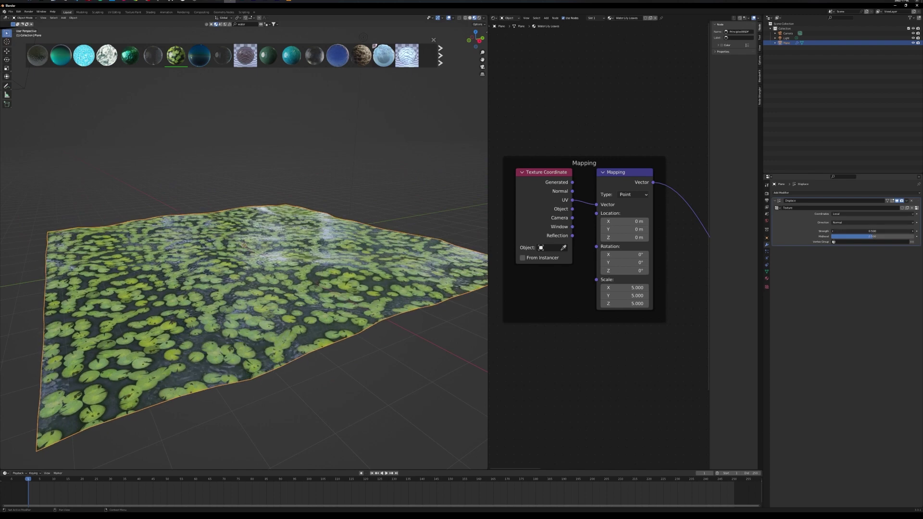
{"action": "middle_click_drag", "start_coordinate": [380, 336], "coordinate": [343, 333]}
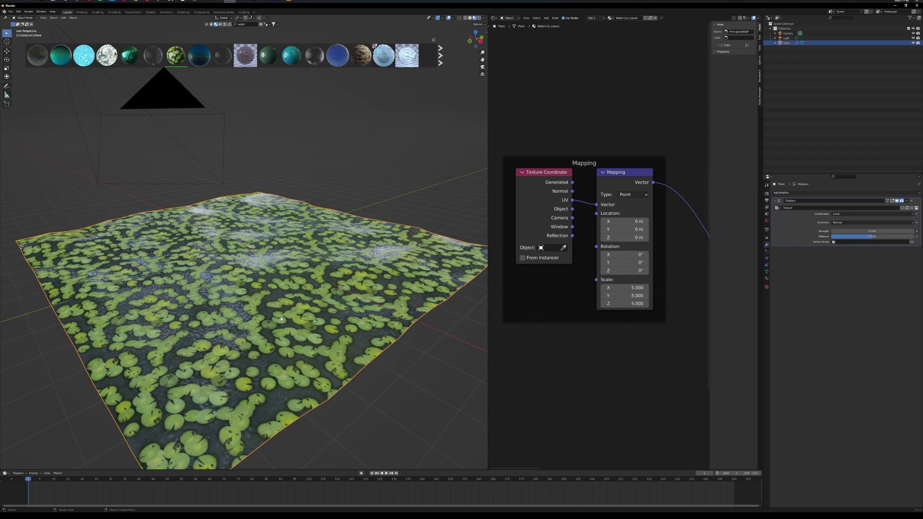
- In Edit Mode, select all of the plane and Subdivide it with 5 cuts
{"action": "key", "text": "Tab"}
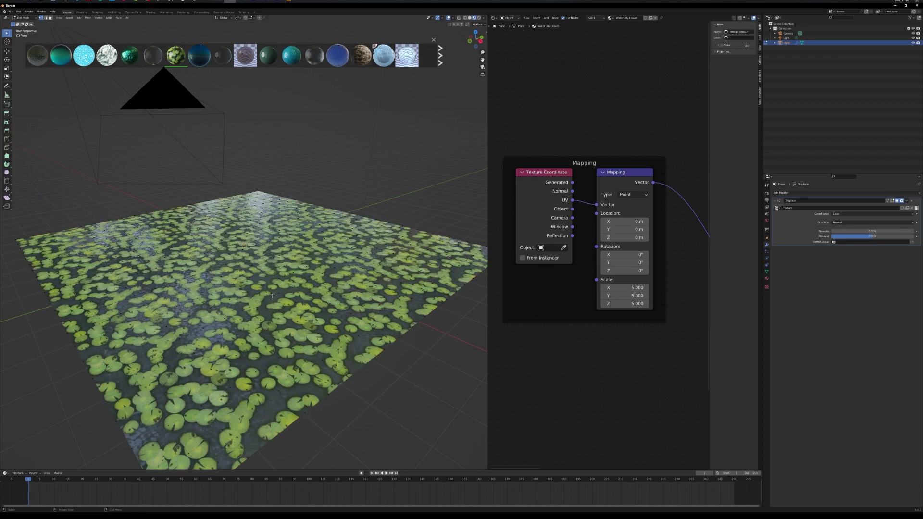
{"action": "key", "text": "a"}
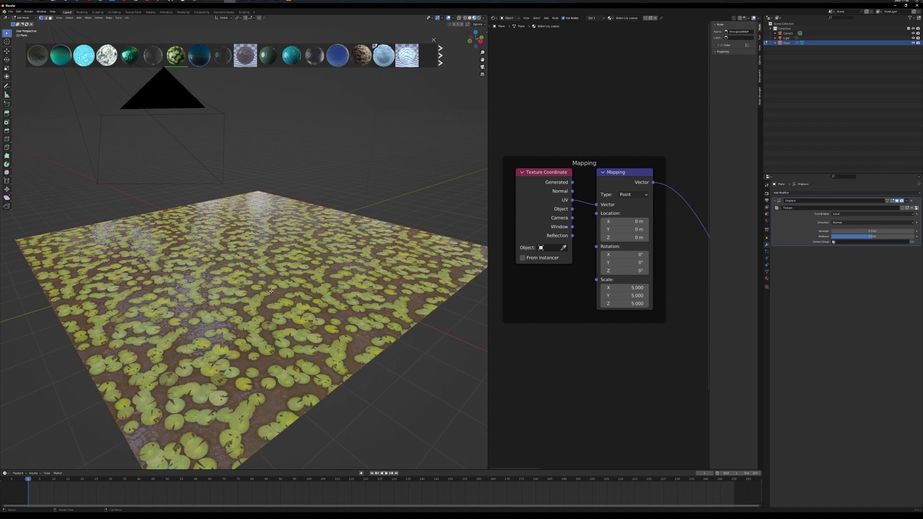
{"action": "scroll", "coordinate": [265, 306], "scroll_direction": "down", "scroll_amount": 5}
{"action": "middle_click_drag", "start_coordinate": [265, 306], "coordinate": [225, 323]}
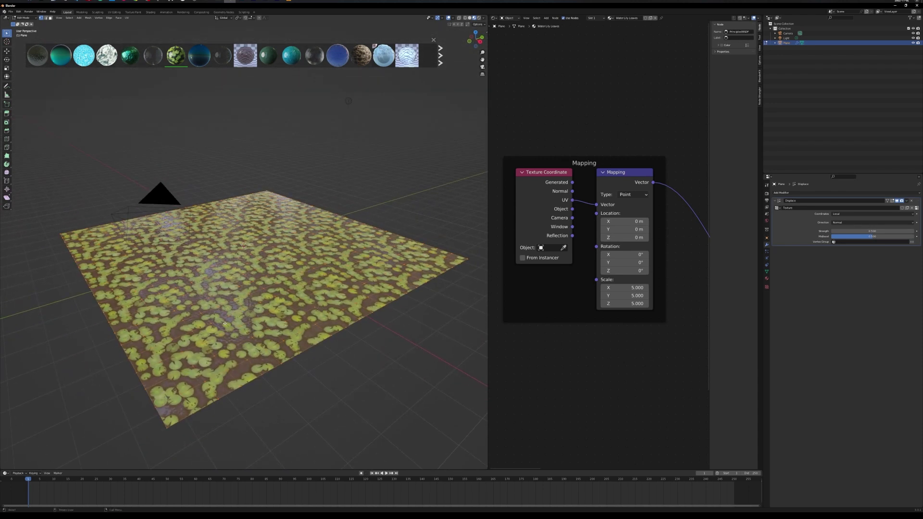
{"action": "right_click", "coordinate": [268, 282]}
{"action": "left_click", "coordinate": [266, 279]}
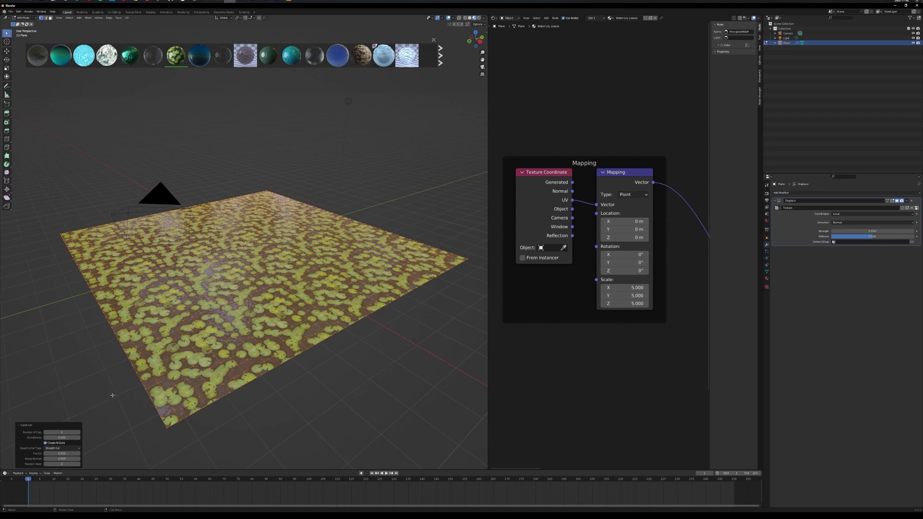
{"action": "scroll", "coordinate": [255, 349], "scroll_direction": "up", "scroll_amount": 5}
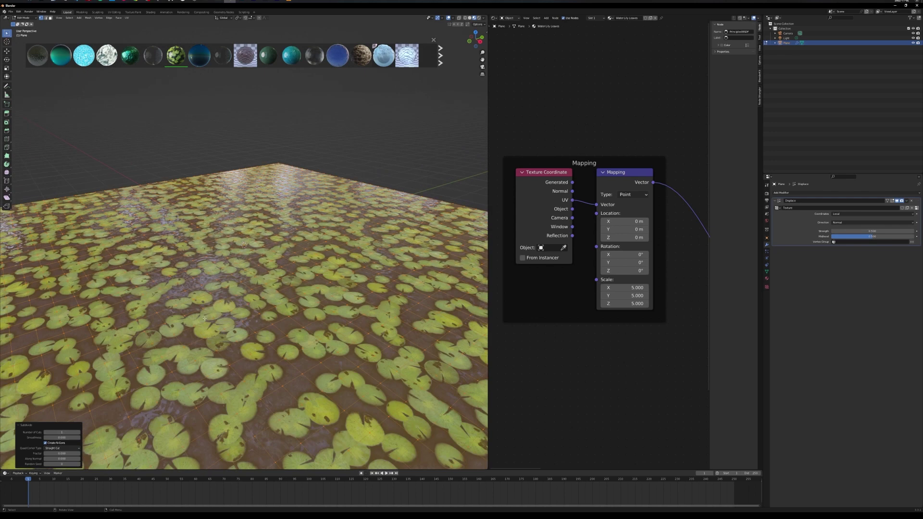
{"action": "left_click", "coordinate": [72, 432]}
{"action": "scroll", "coordinate": [251, 360], "scroll_direction": "down", "scroll_amount": 4}
{"action": "type", "text": "5"}
{"action": "key", "text": "Return"}
{"action": "scroll", "coordinate": [251, 360], "scroll_direction": "down", "scroll_amount": 2}
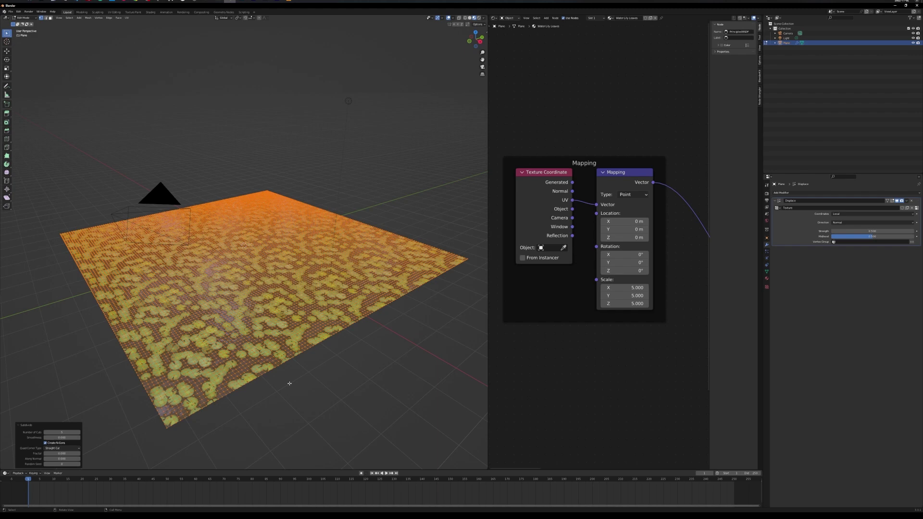
- Back in Object Mode, set the Displace Strength to 0.1
{"action": "key", "text": "Tab"}
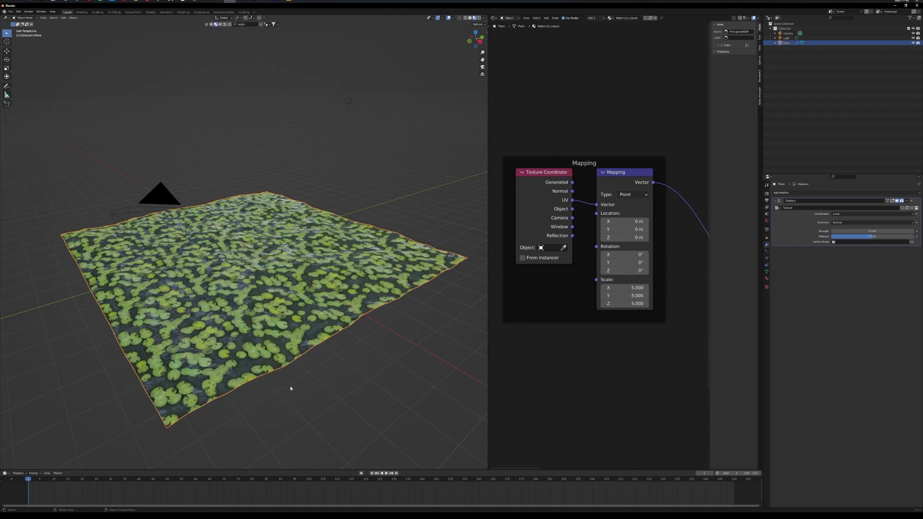
{"action": "middle_click_drag", "start_coordinate": [288, 382], "coordinate": [317, 302]}
{"action": "scroll", "coordinate": [274, 368], "scroll_direction": "up", "scroll_amount": 6}
{"action": "scroll", "coordinate": [302, 370], "scroll_direction": "down", "scroll_amount": 6}
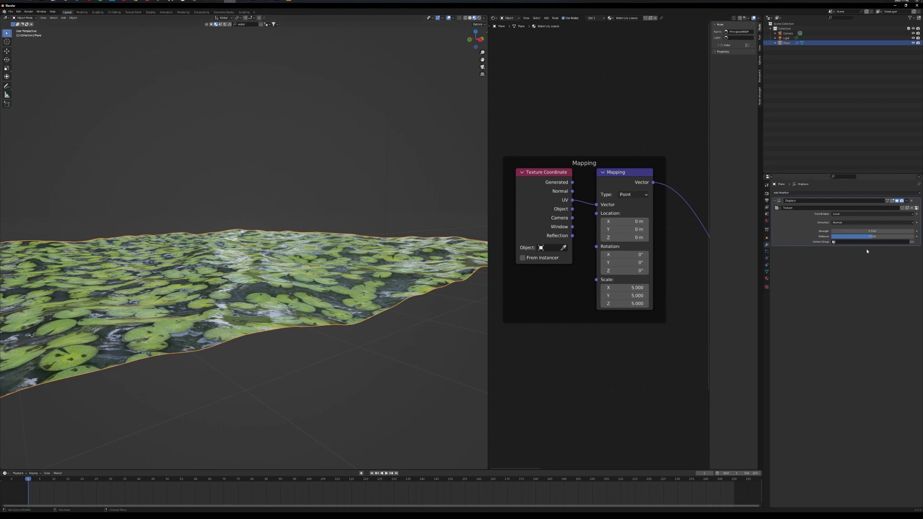
{"action": "left_click", "coordinate": [879, 231]}
{"action": "type", "text": "0.1"}
{"action": "key", "text": "Return"}
- Orbit to a higher view and scrub the timeline to check the finer ripples
{"action": "middle_click_drag", "start_coordinate": [289, 281], "coordinate": [291, 288]}
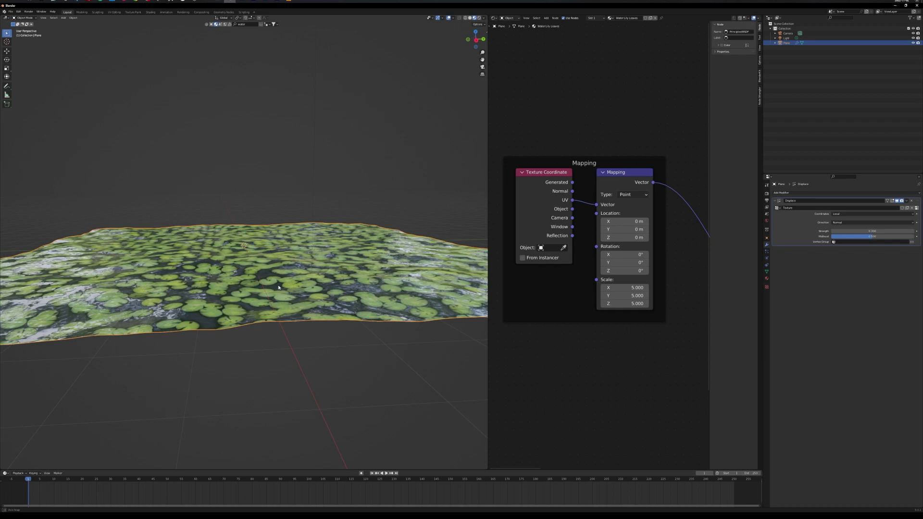
{"action": "middle_click_drag", "start_coordinate": [279, 288], "coordinate": [217, 277]}
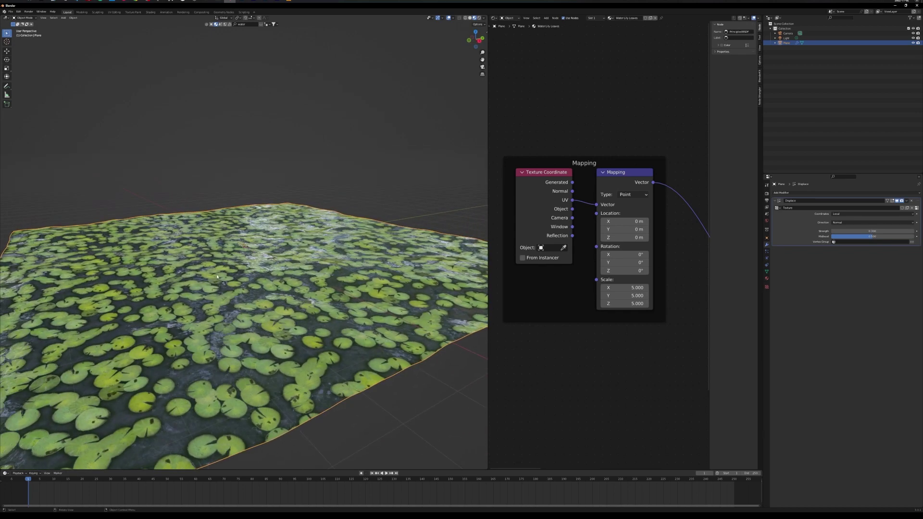
{"action": "mouse_move", "coordinate": [30, 482]}
{"action": "left_mouse_down"}
{"action": "mouse_move", "coordinate": [301, 484]}
{"action": "mouse_move", "coordinate": [29, 487]}
{"action": "left_mouse_up"}
{"action": "scroll", "coordinate": [209, 327], "scroll_direction": "down", "scroll_amount": 5}
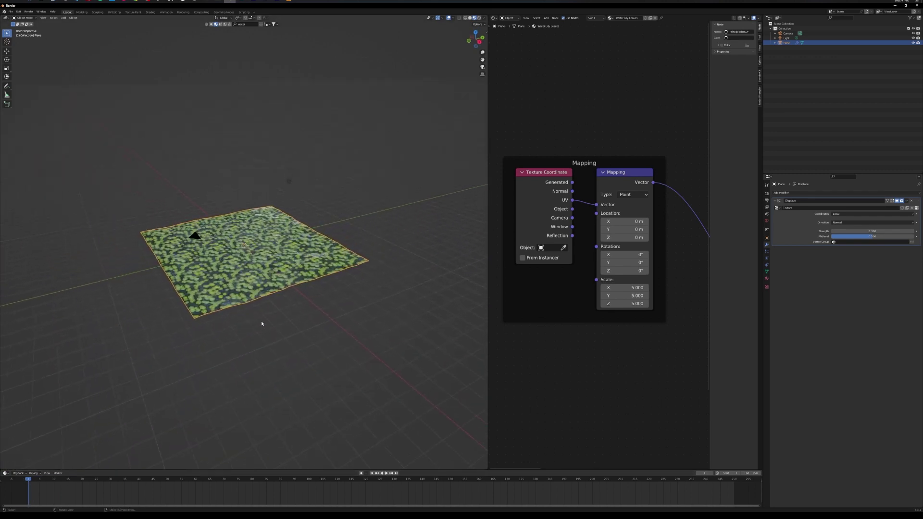
{"action": "scroll", "coordinate": [262, 322], "scroll_direction": "up", "scroll_amount": 3}
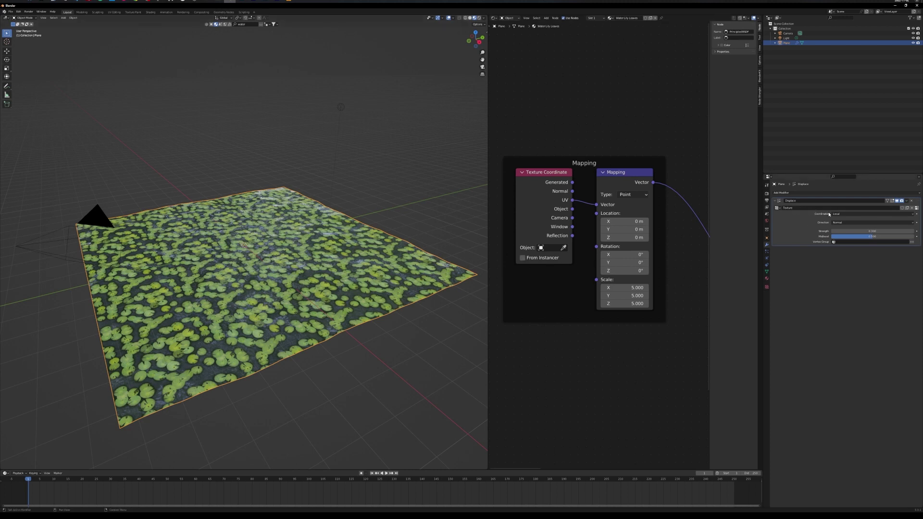
- Switch the Displace texture coordinates to Object, then add a Sphere Empty at the plane's centre
{"action": "left_click", "coordinate": [845, 214]}
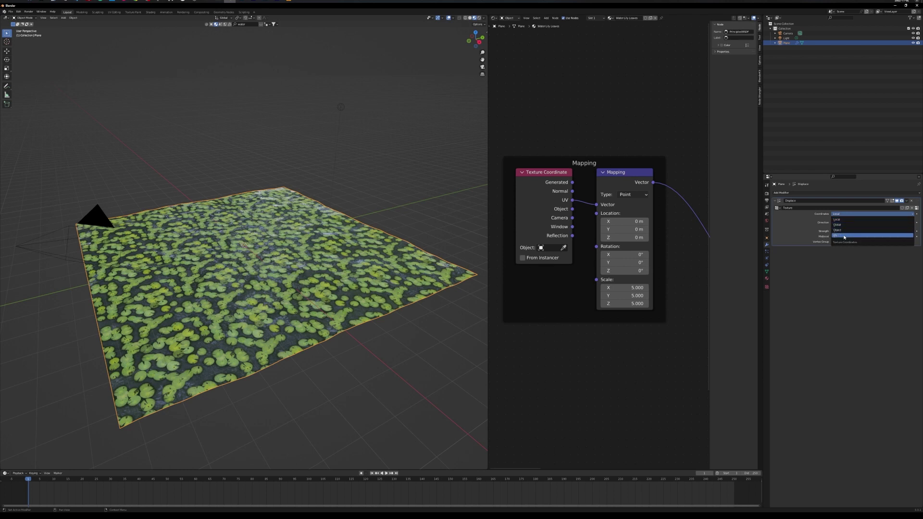
{"action": "left_click", "coordinate": [845, 230]}
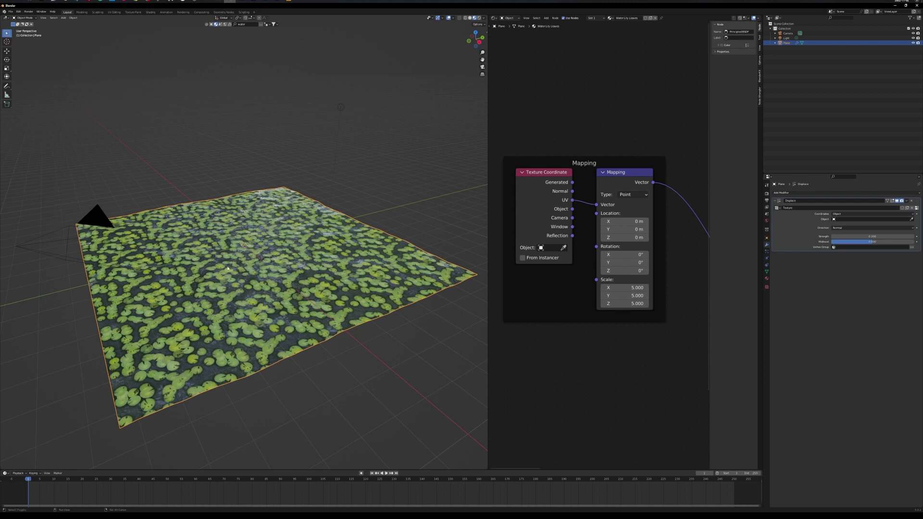
{"action": "key", "text": "shift+a"}
{"action": "mouse_move", "coordinate": [229, 269]}
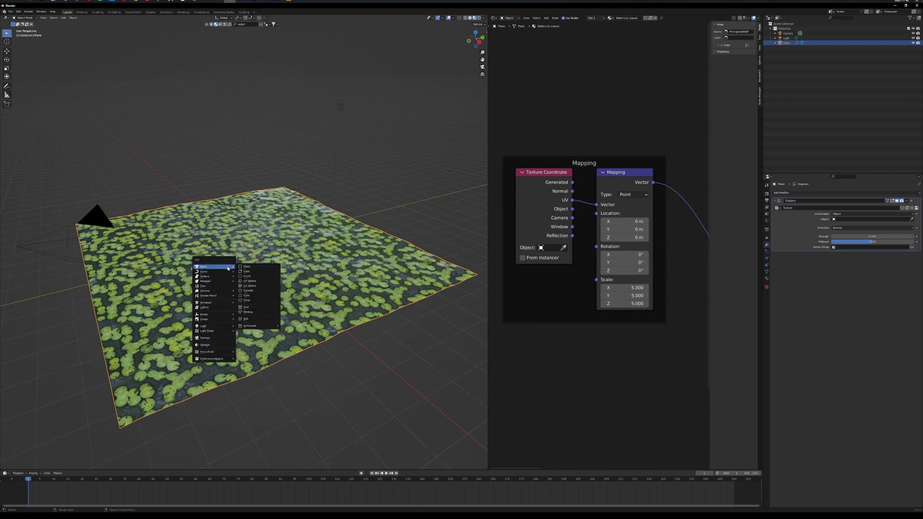
{"action": "mouse_move", "coordinate": [230, 315]}
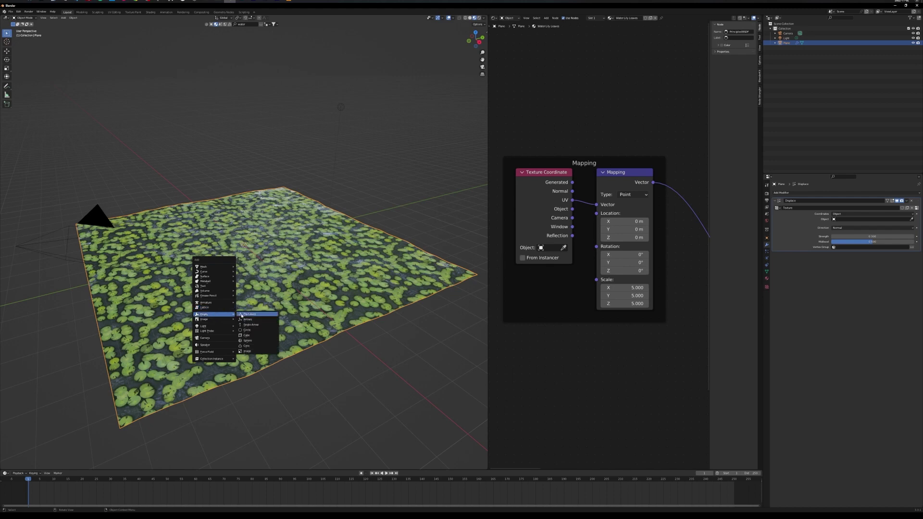
{"action": "left_click", "coordinate": [255, 342]}
{"action": "middle_click_drag", "start_coordinate": [254, 270], "coordinate": [268, 249]}
- Slide the sphere Empty along the X axis away from the plane's centre
{"action": "key", "text": "g"}
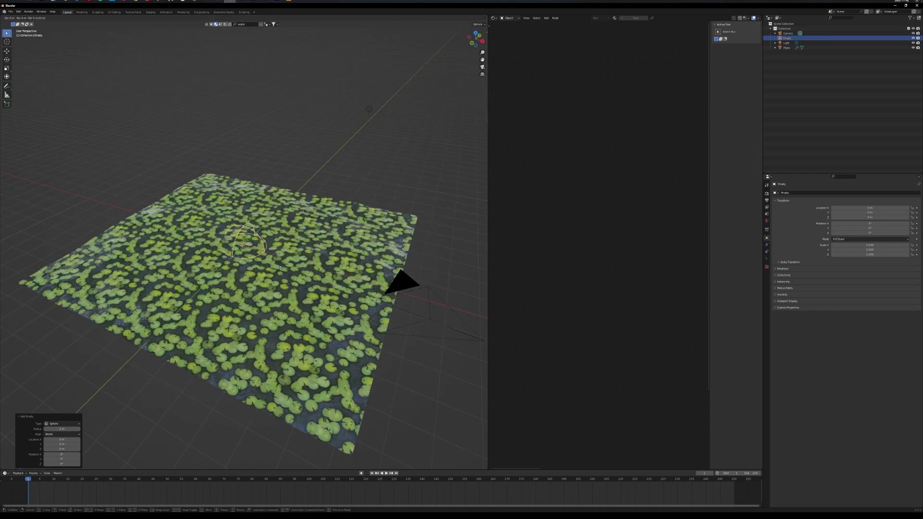
{"action": "key", "text": "x"}
{"action": "left_click", "coordinate": [390, 297]}
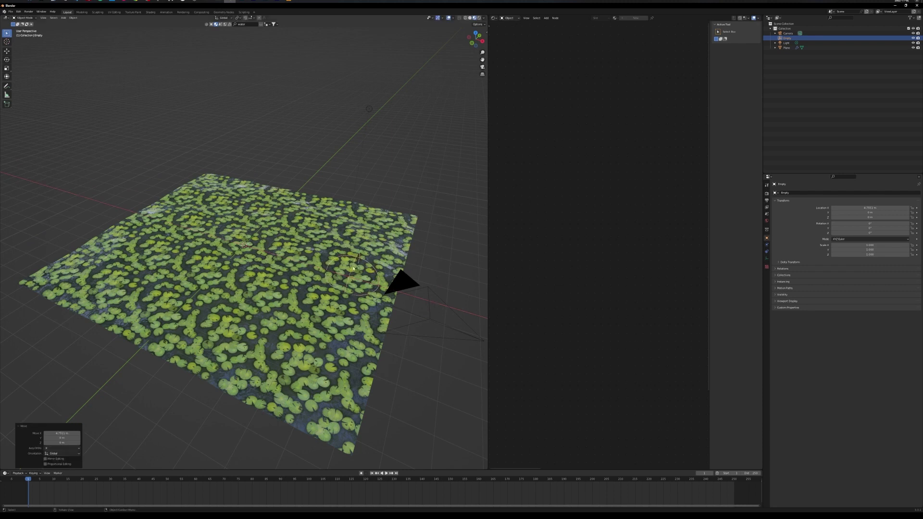
{"action": "middle_click_drag", "start_coordinate": [378, 307], "coordinate": [383, 303]}
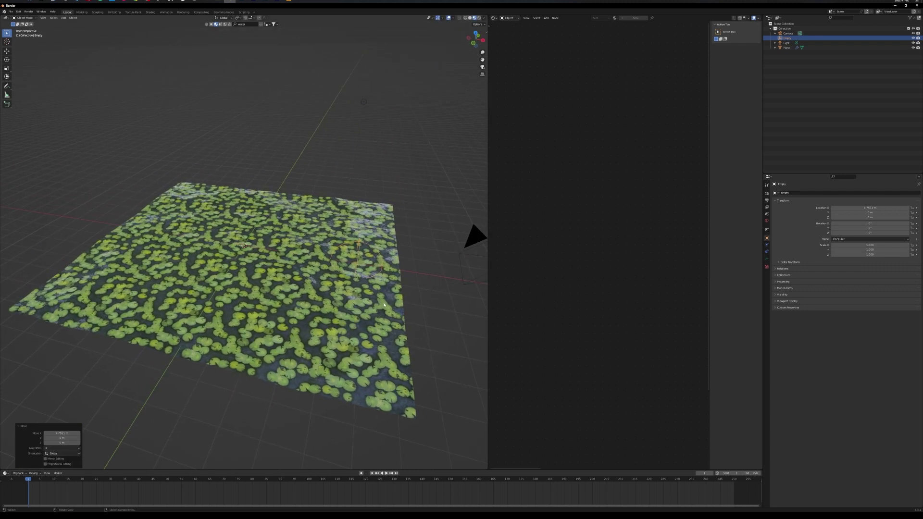
- Reposition the Empty along X to 5.34 m and enlarge the timeline area
{"action": "key", "text": "g"}
{"action": "key", "text": "x"}
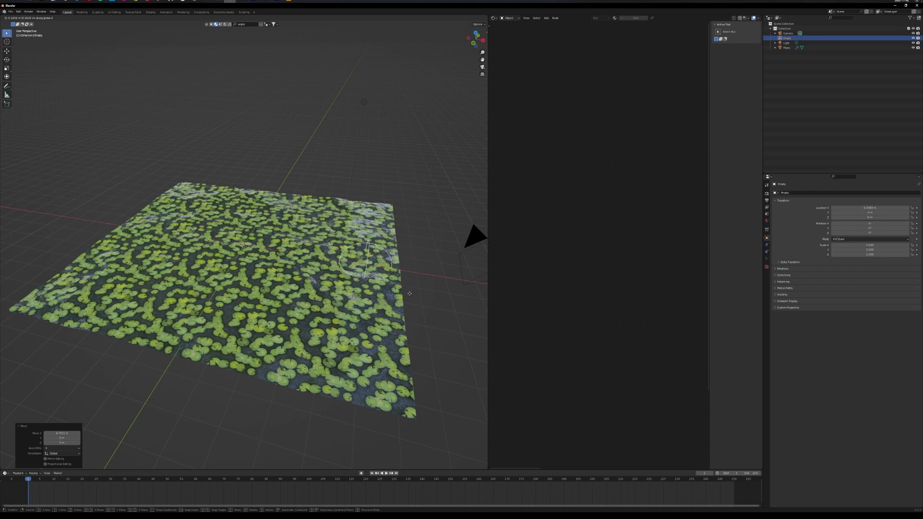
{"action": "left_click", "coordinate": [400, 273]}
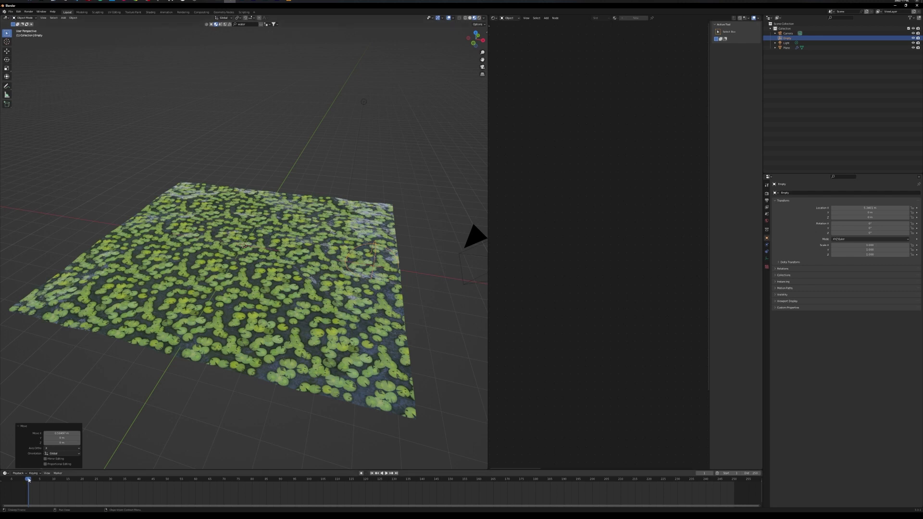
{"action": "left_click_drag", "start_coordinate": [115, 469], "coordinate": [115, 397]}
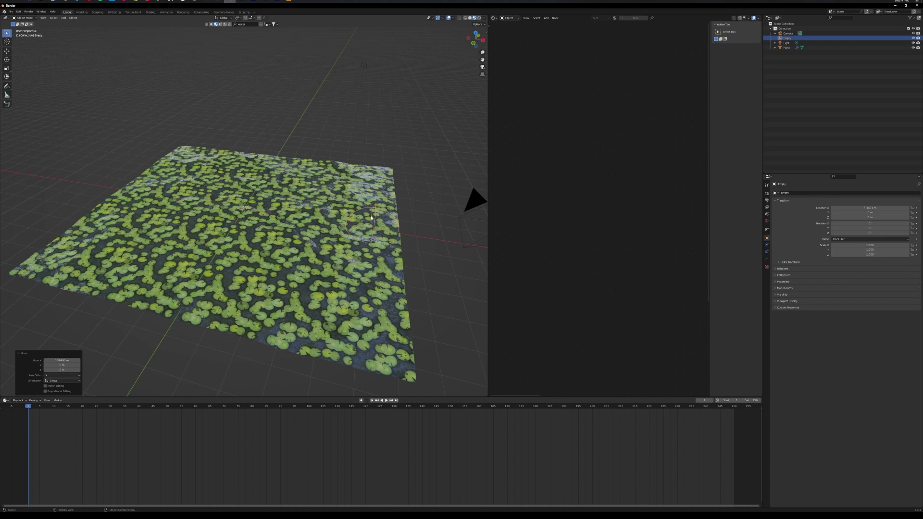
- Key the Empty's location at frame 1, then move it along X and key it at frame 200
{"action": "key", "text": "i"}
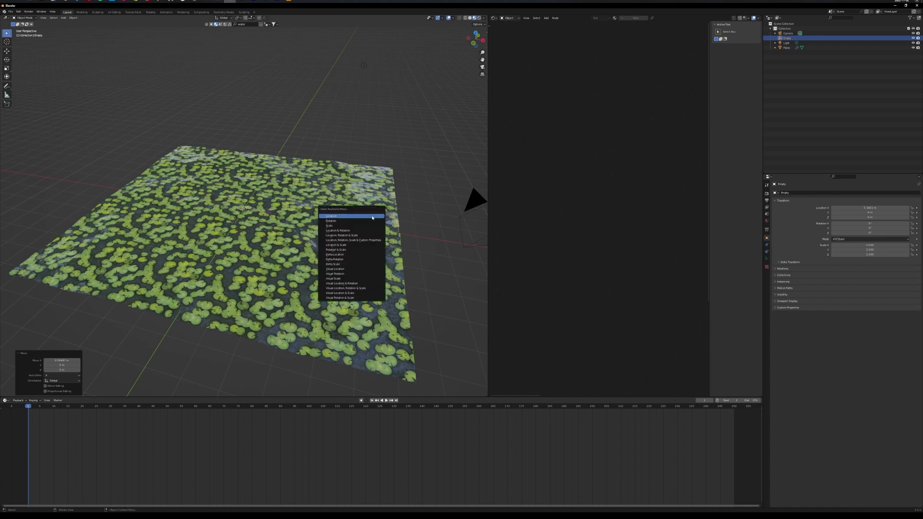
{"action": "left_click", "coordinate": [372, 217]}
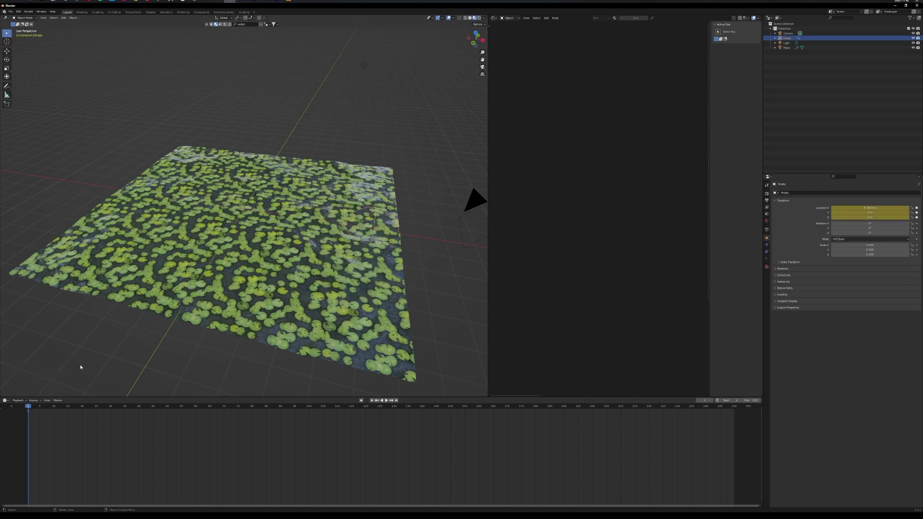
{"action": "left_click_drag", "start_coordinate": [28, 408], "coordinate": [594, 408]}
{"action": "key", "text": "g"}
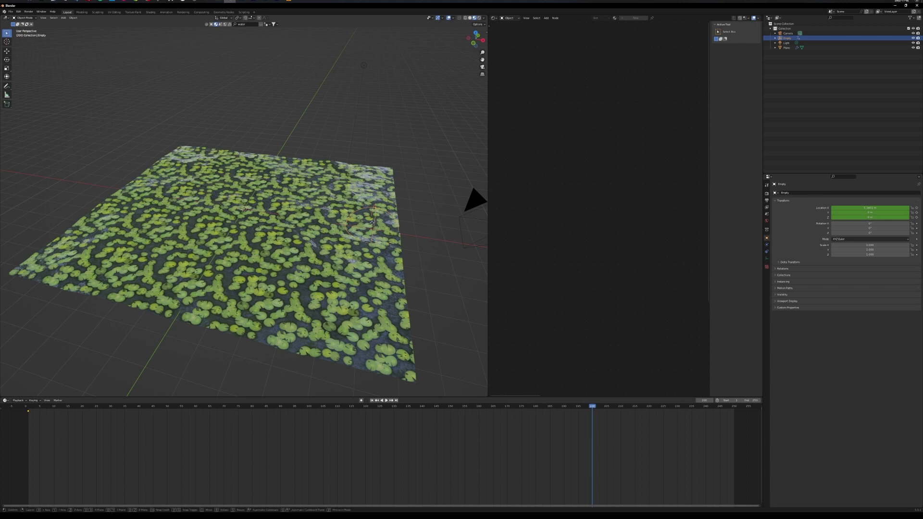
{"action": "key", "text": "x"}
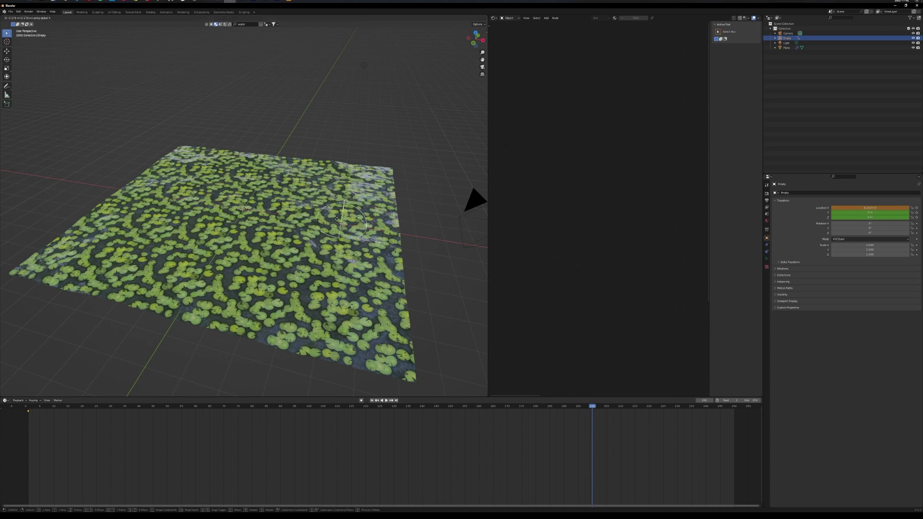
{"action": "left_click", "coordinate": [156, 206]}
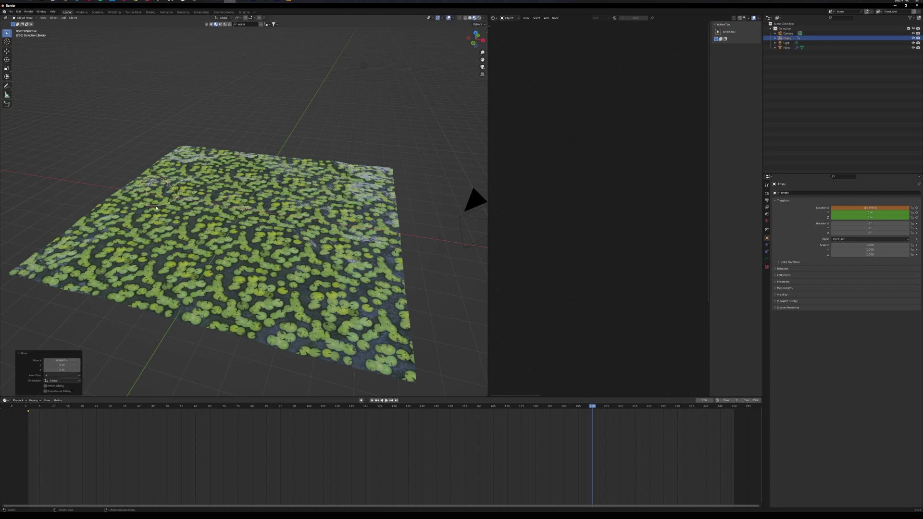
{"action": "key", "text": "i"}
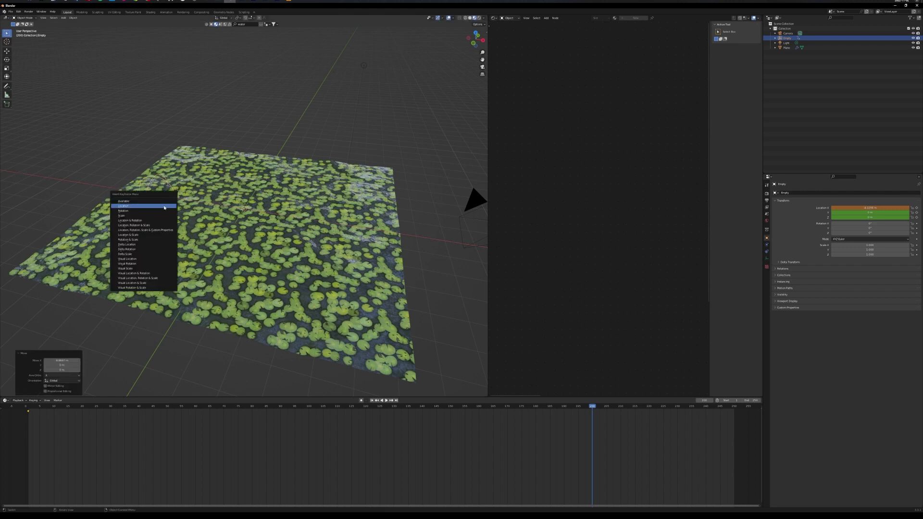
{"action": "left_click", "coordinate": [165, 208]}
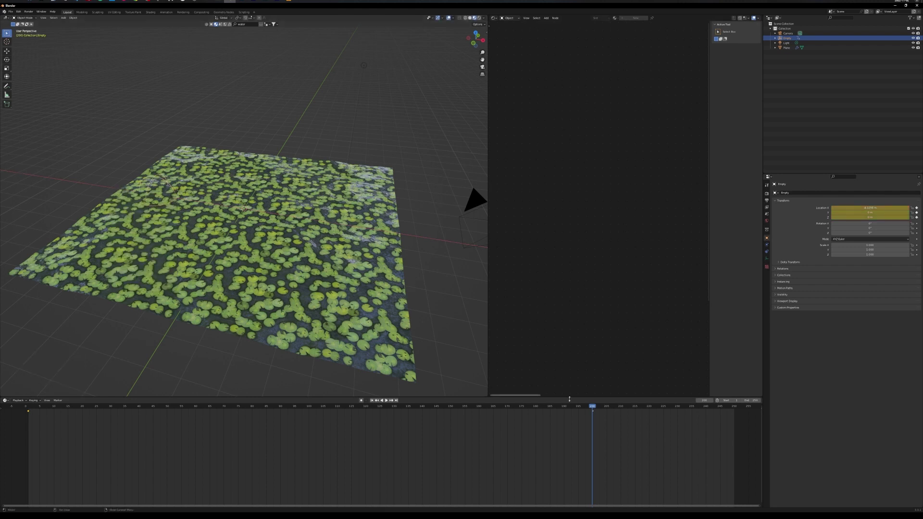
- Scrub back to frame 106 and play the animation to preview the Empty's motion
{"action": "left_click_drag", "start_coordinate": [594, 408], "coordinate": [145, 406]}
{"action": "scroll", "coordinate": [342, 324], "scroll_direction": "up", "scroll_amount": 3}
{"action": "scroll", "coordinate": [343, 325], "scroll_direction": "up", "scroll_amount": 1}
{"action": "key", "text": "space"}
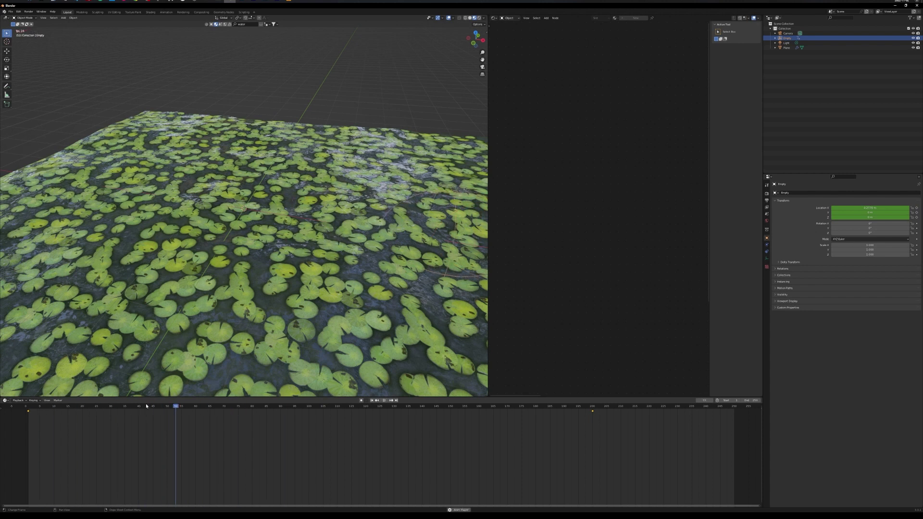
{"action": "key", "text": "space"}
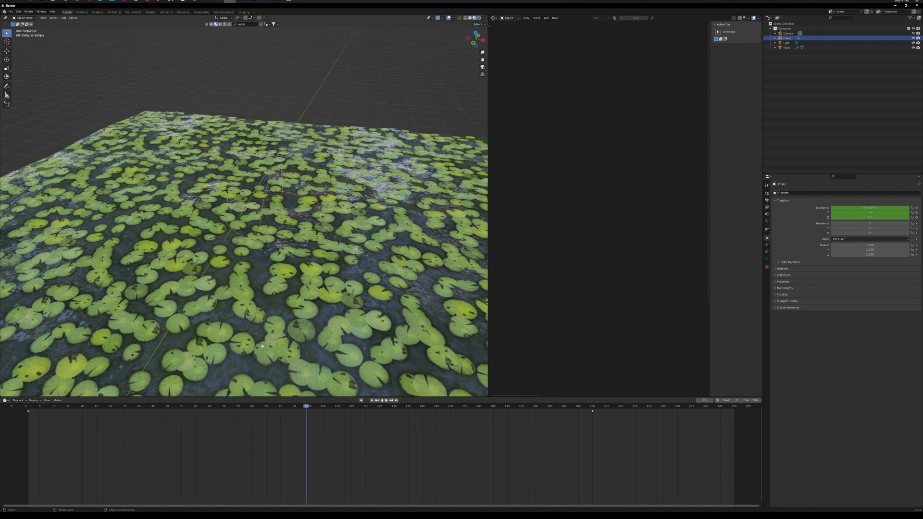
- Play the animation from frame 1
{"action": "left_click", "coordinate": [28, 409]}
{"action": "key", "text": "space"}
{"action": "scroll", "coordinate": [162, 357], "scroll_direction": "down", "scroll_amount": 3}
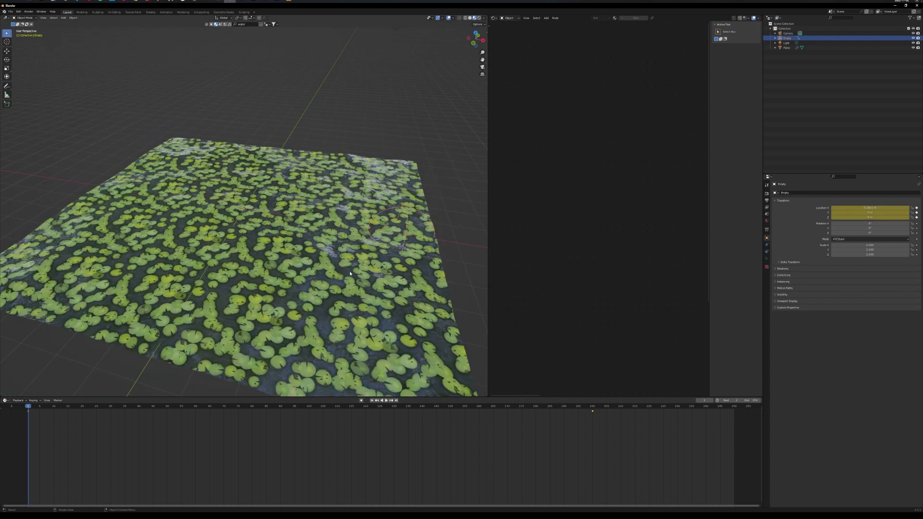
- Set the Empty as the plane's Displace coordinate object and play back the moving water
{"action": "left_click", "coordinate": [314, 204]}
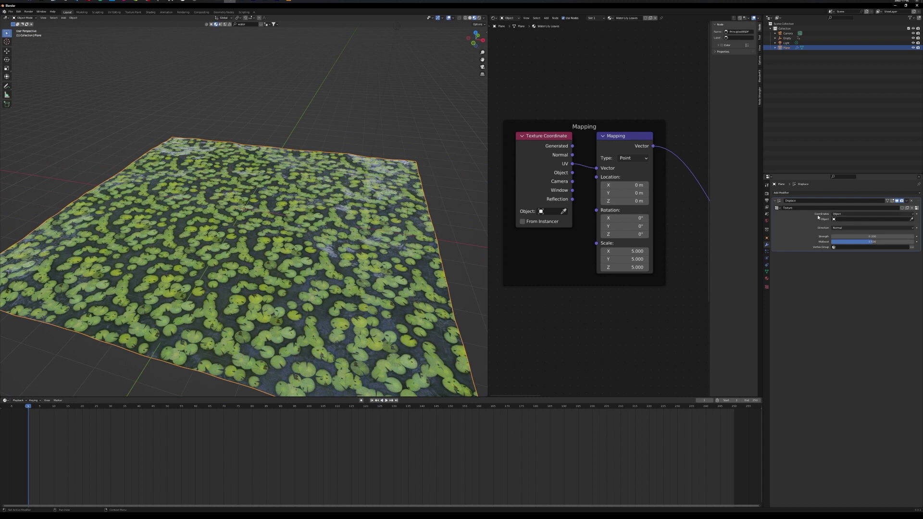
{"action": "left_click", "coordinate": [913, 220]}
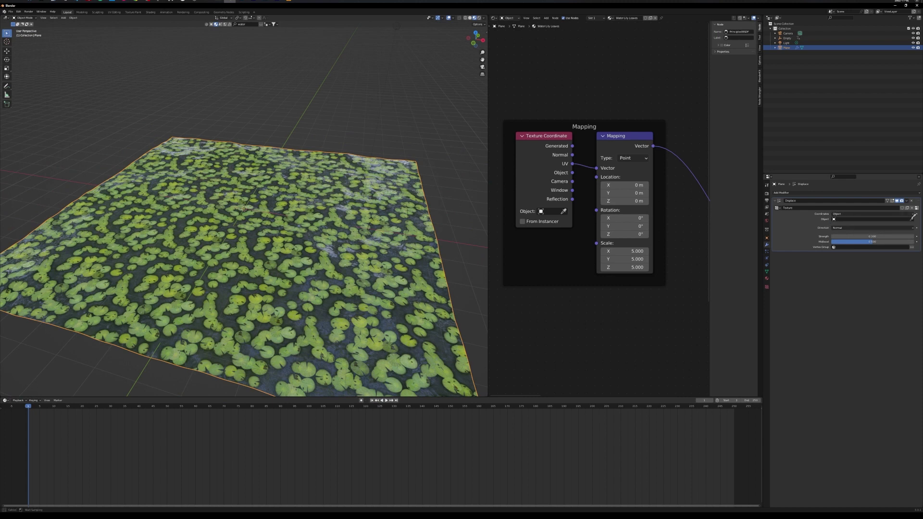
{"action": "left_click", "coordinate": [408, 217]}
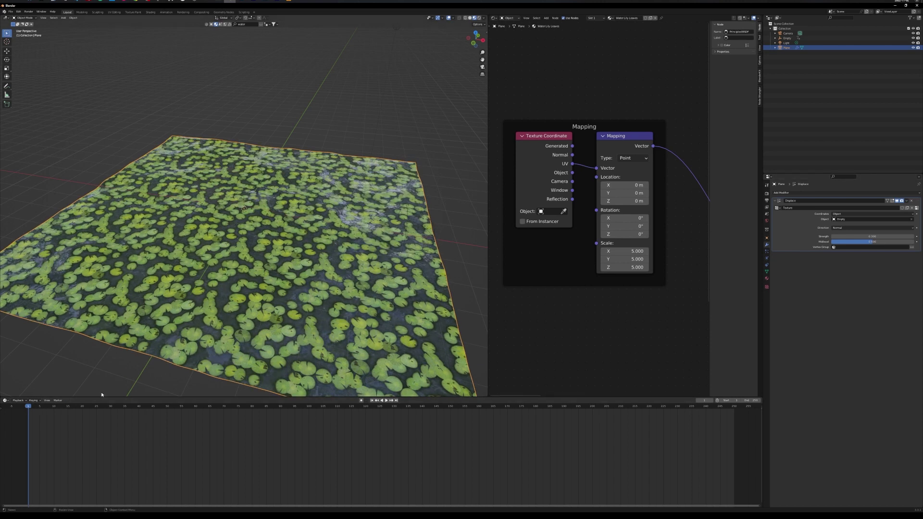
{"action": "key", "text": "space"}
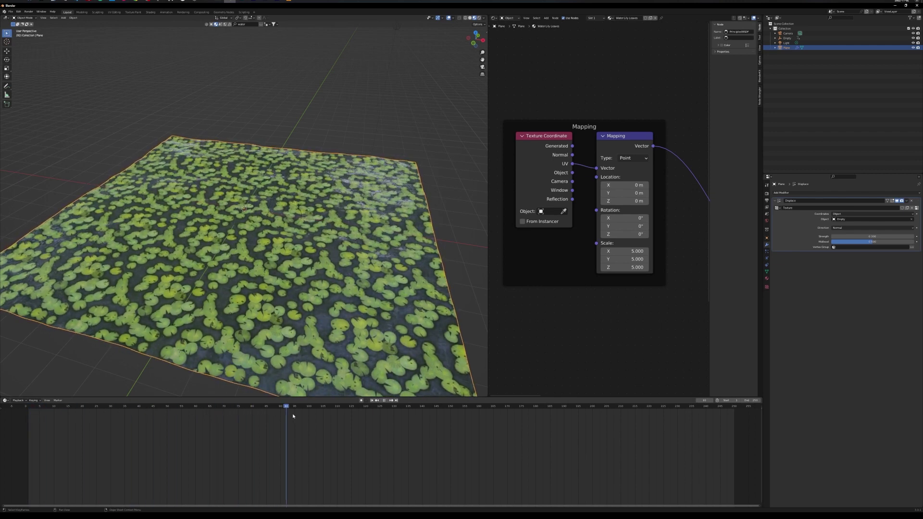
- Stop playback and restart the animation from frame 1
{"action": "key", "text": "space"}
{"action": "scroll", "coordinate": [368, 312], "scroll_direction": "up", "scroll_amount": 3}
{"action": "scroll", "coordinate": [385, 251], "scroll_direction": "down", "scroll_amount": 4}
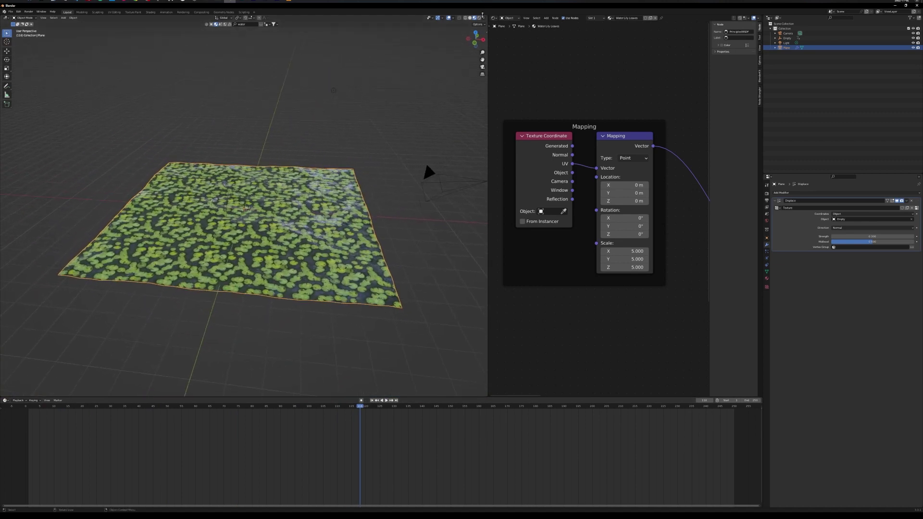
{"action": "left_click", "coordinate": [30, 412]}
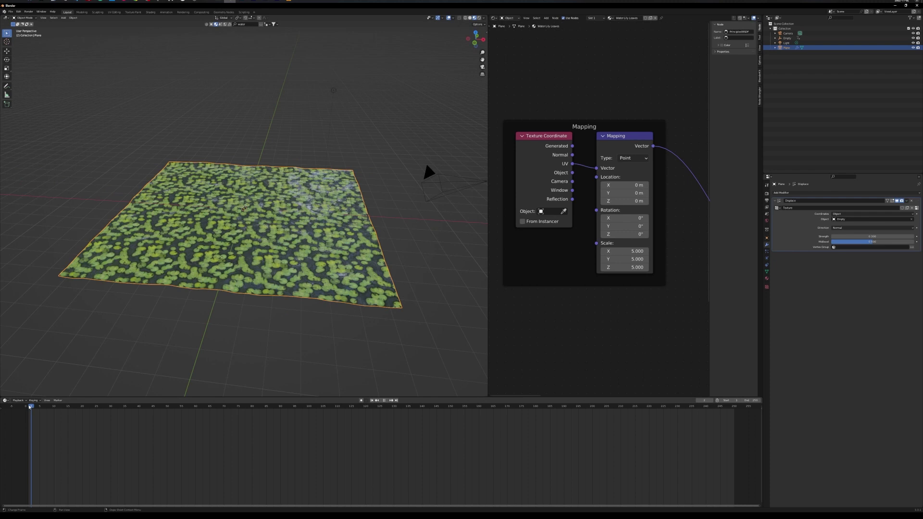
{"action": "key", "text": "space"}
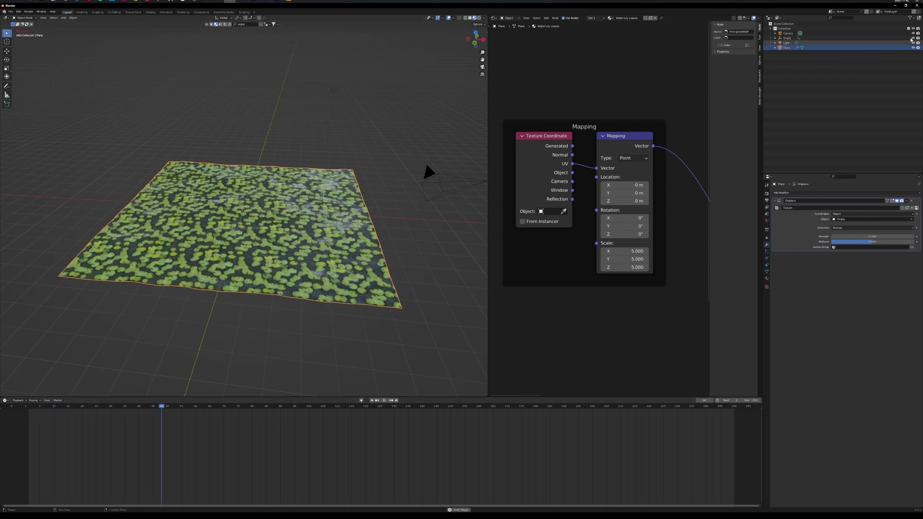
- Hide the Empty in the viewport and orbit out to view the whole rippling plane
{"action": "left_click", "coordinate": [913, 38]}
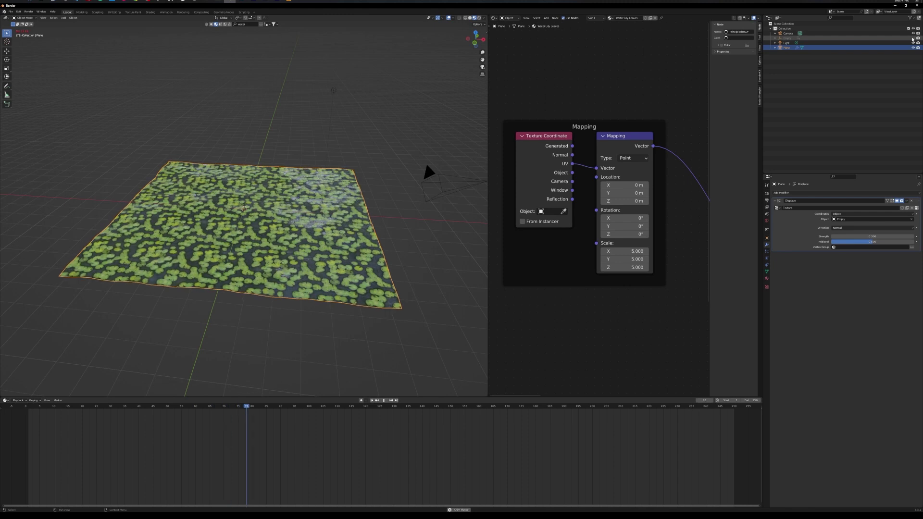
{"action": "middle_click_drag", "start_coordinate": [337, 270], "coordinate": [404, 235]}
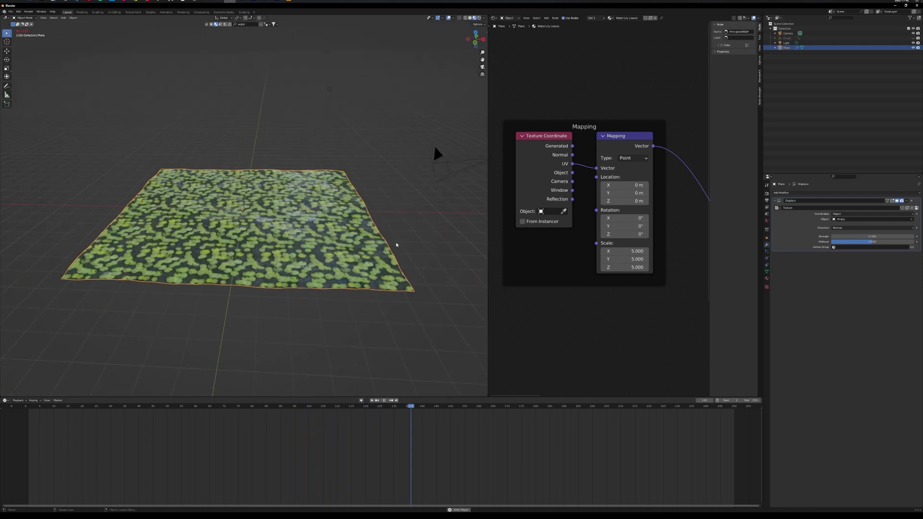
{"action": "scroll", "coordinate": [435, 150], "scroll_direction": "up", "scroll_amount": 5}
{"action": "middle_click_drag", "start_coordinate": [315, 256], "coordinate": [245, 316]}
- Replay the pond animation from frame 1 and zoom out to watch ripples cross the plane
{"action": "left_click", "coordinate": [37, 407]}
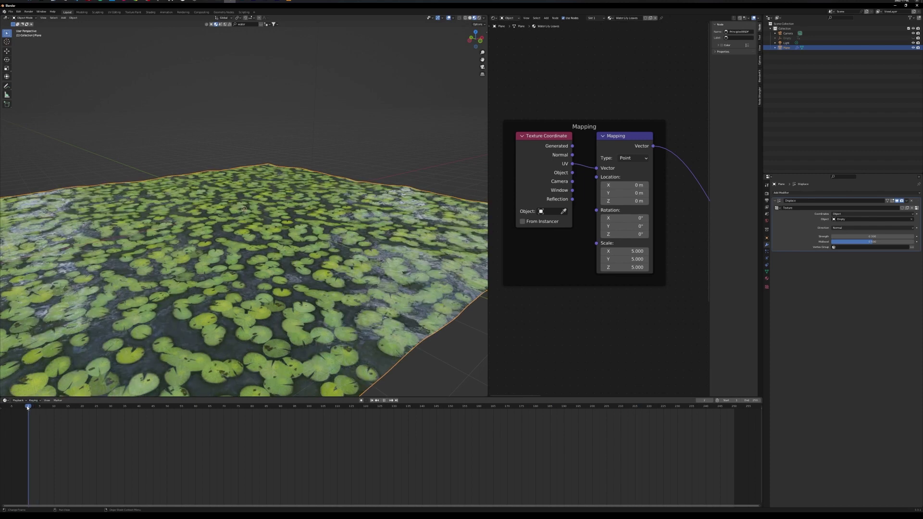
{"action": "key", "text": "space"}
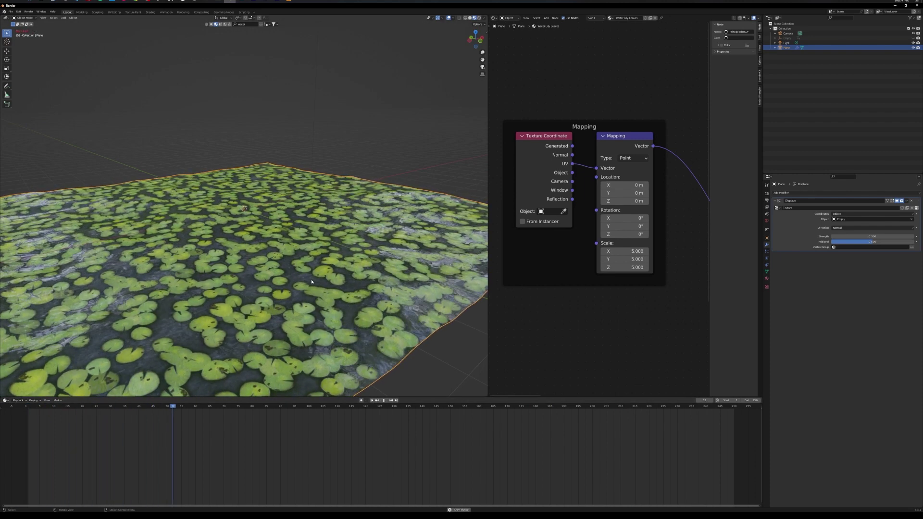
{"action": "scroll", "coordinate": [323, 263], "scroll_direction": "down", "scroll_amount": 5}
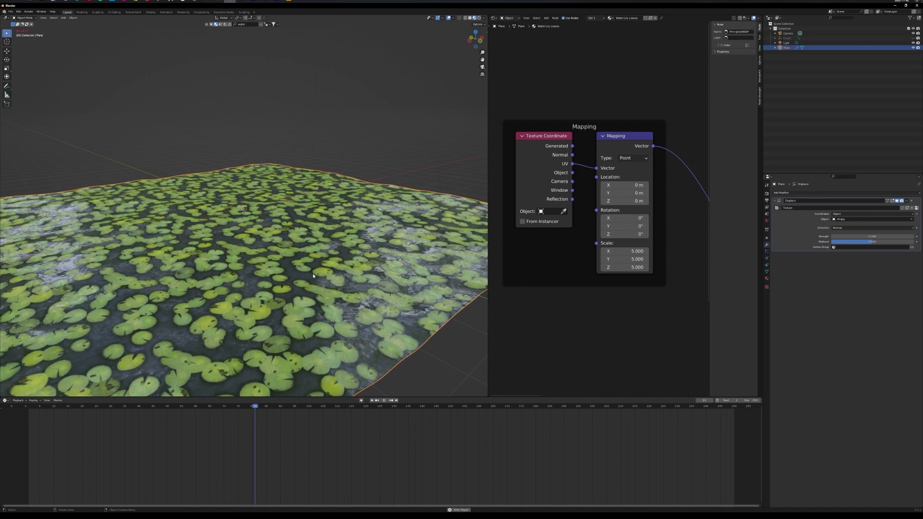